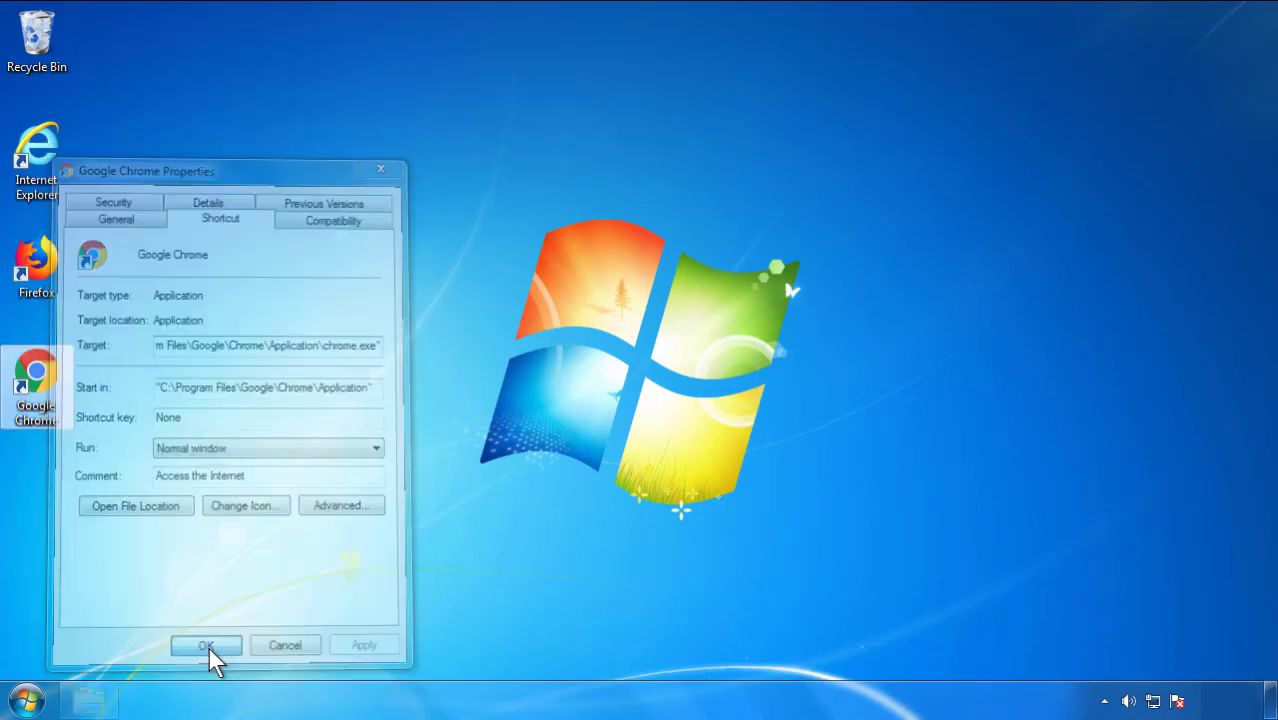
# Confirm the Google Chrome shortcut's properties and bring up the Start menu
pyautogui.click(27, 700)
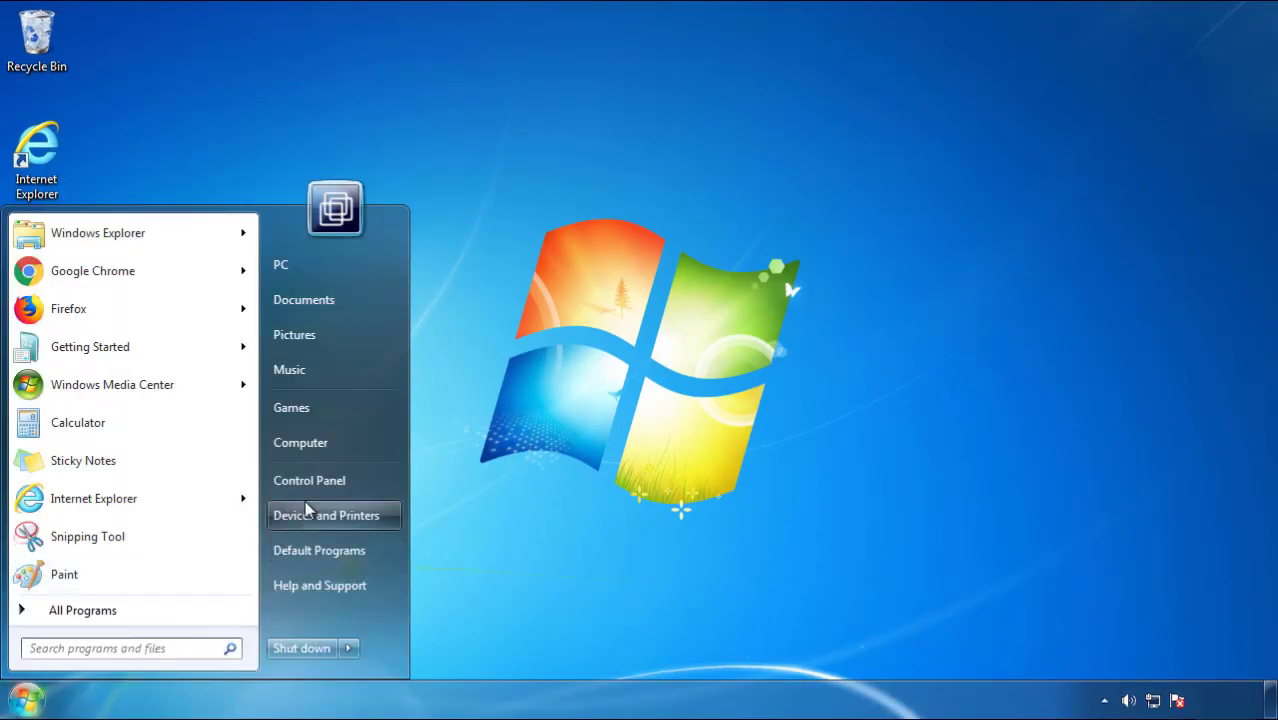
# Open Programs and Features from Control Panel and sort by Installed On, newest first
pyautogui.click(320, 478)
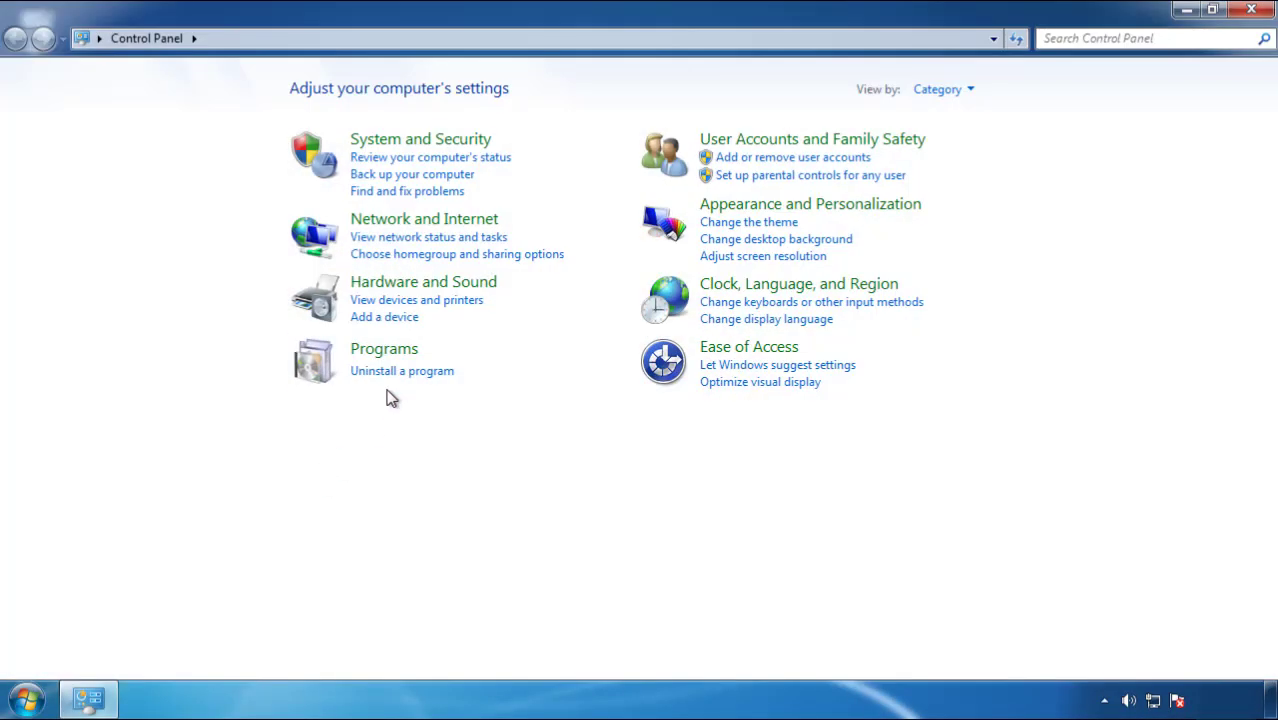
pyautogui.click(398, 373)
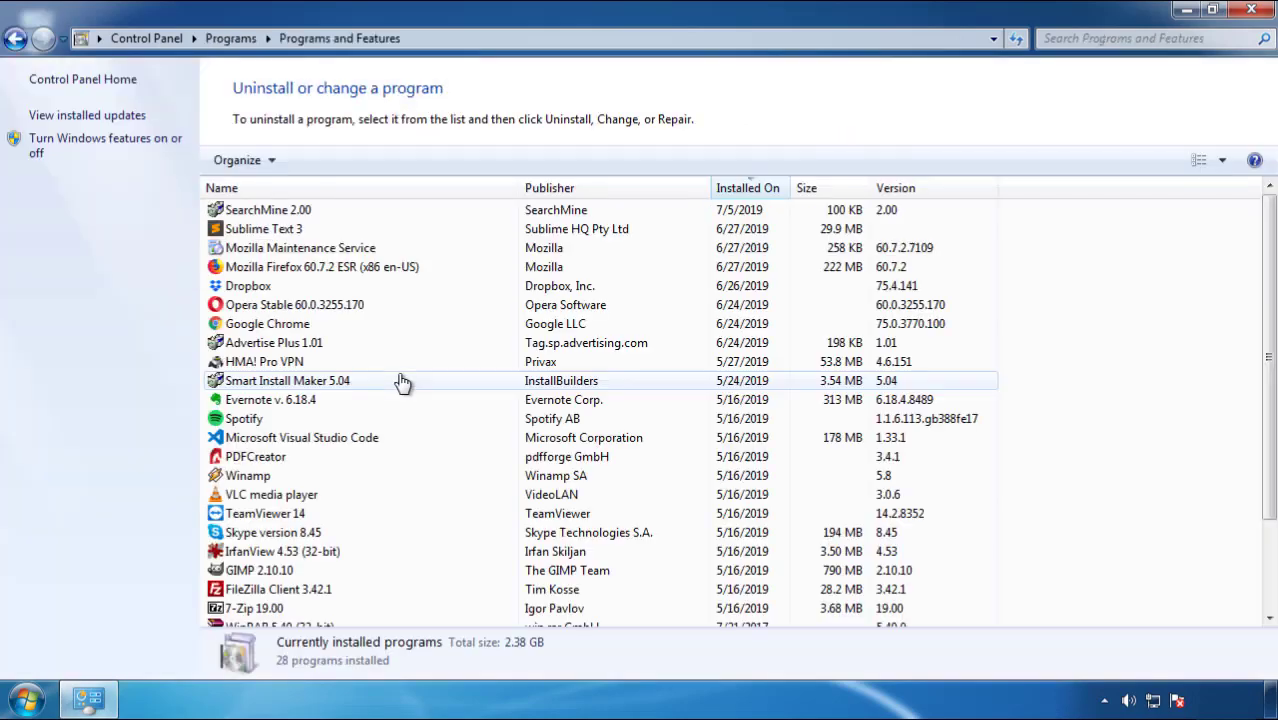
pyautogui.click(749, 190)
pyautogui.click(745, 196)
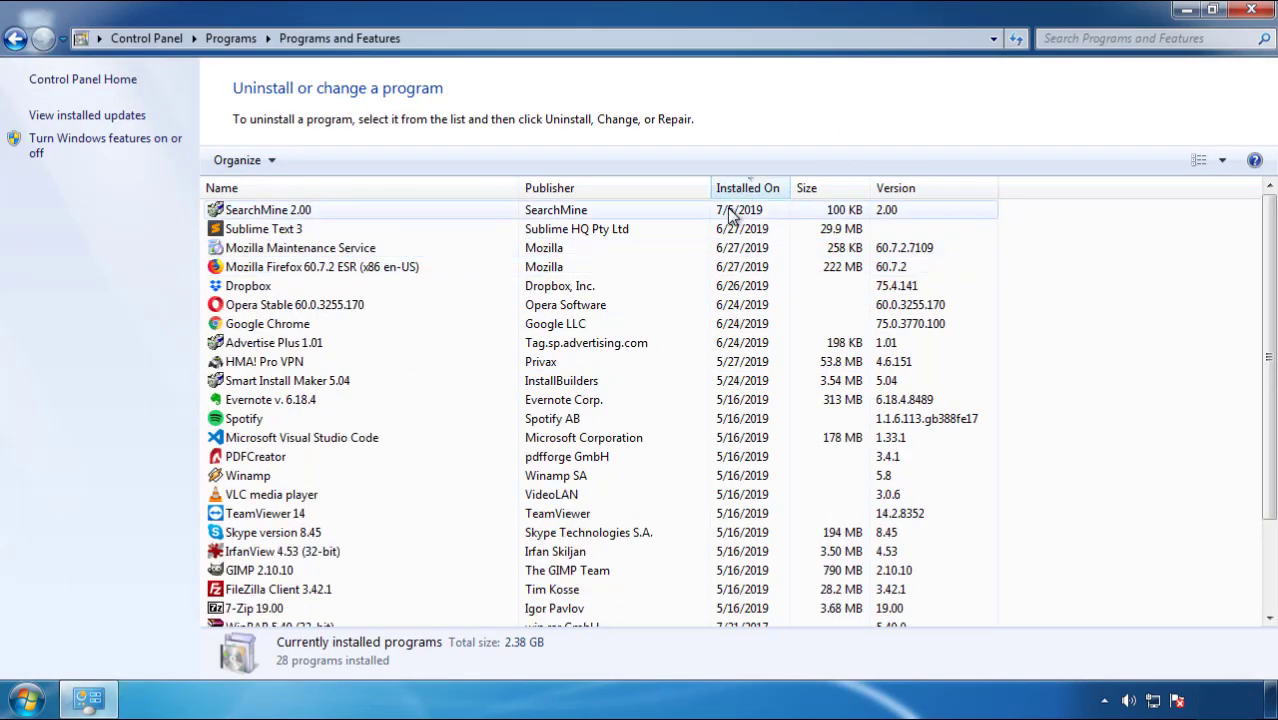
# Uninstall SearchMine 2.00, finish the wizard, and close Programs and Features
pyautogui.click(266, 212)
pyautogui.click(318, 162)
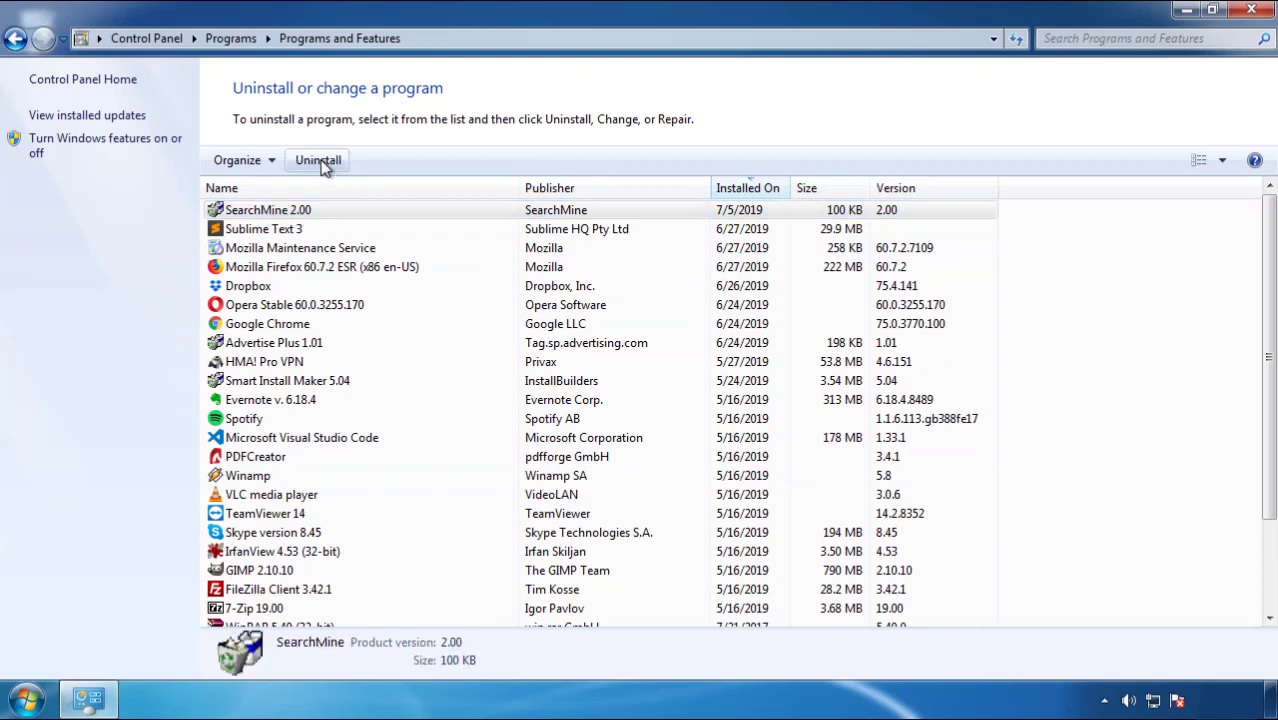
pyautogui.click(748, 535)
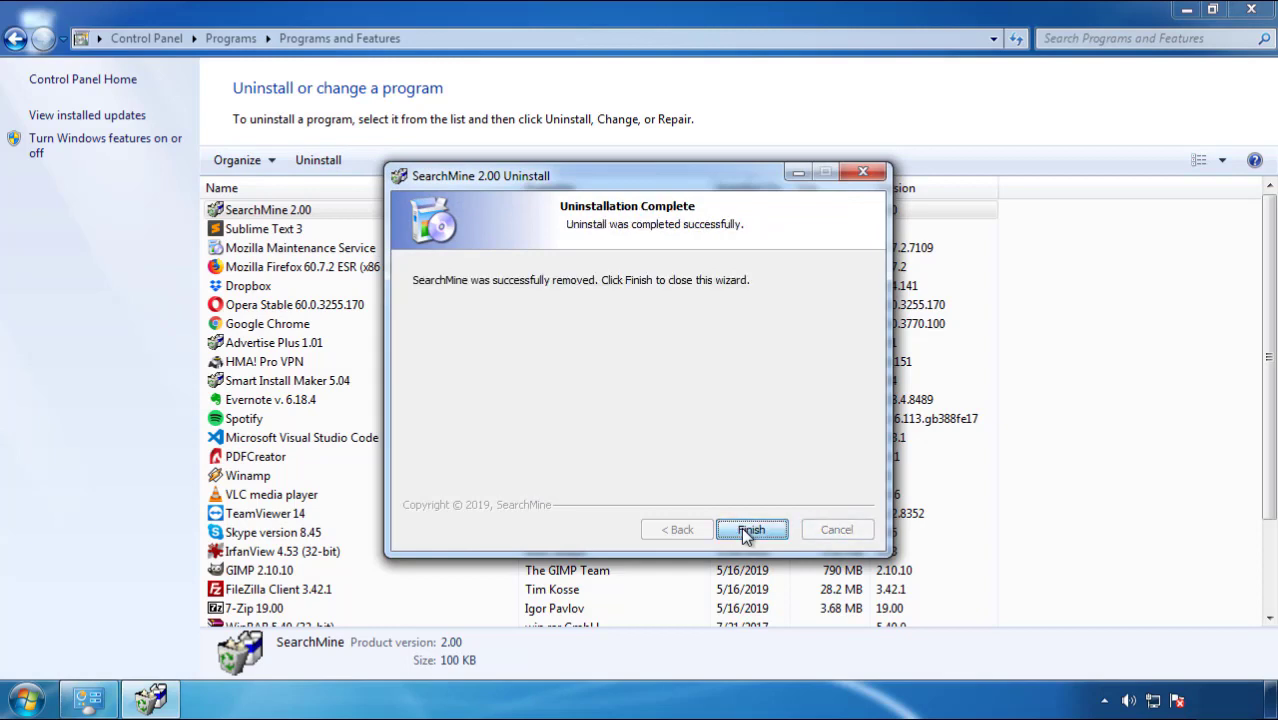
pyautogui.click(745, 530)
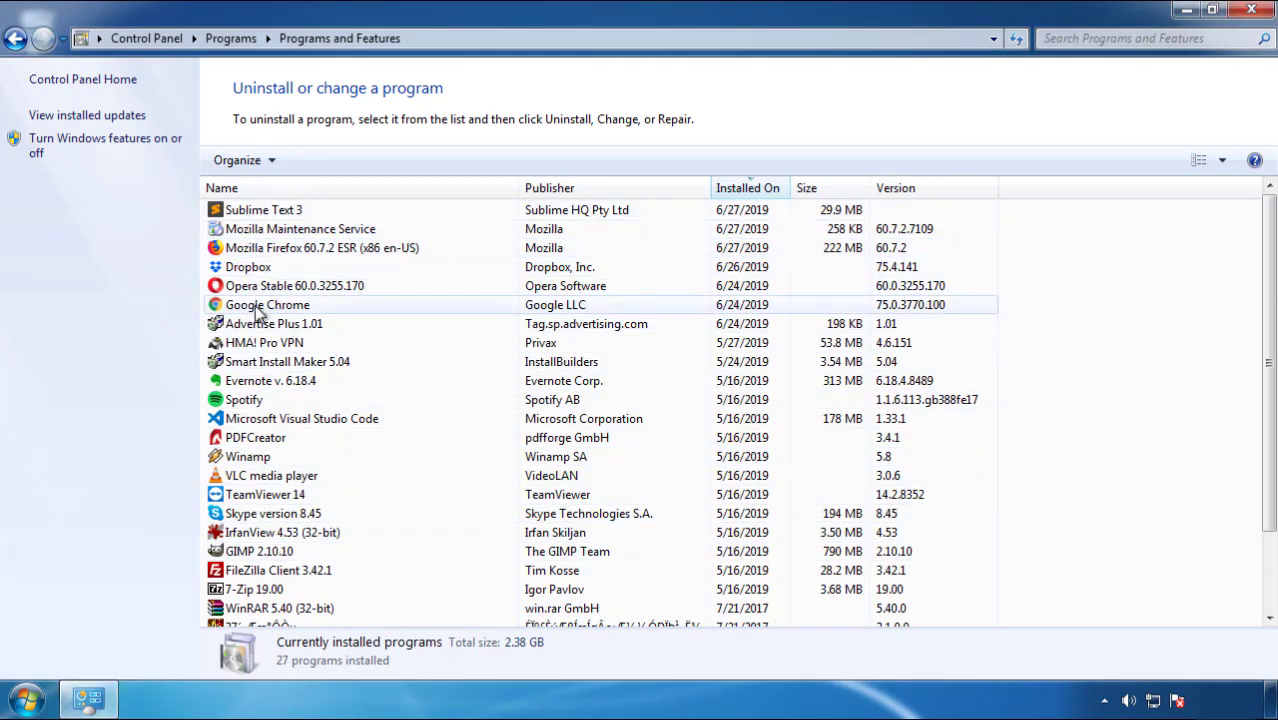
pyautogui.click(1253, 12)
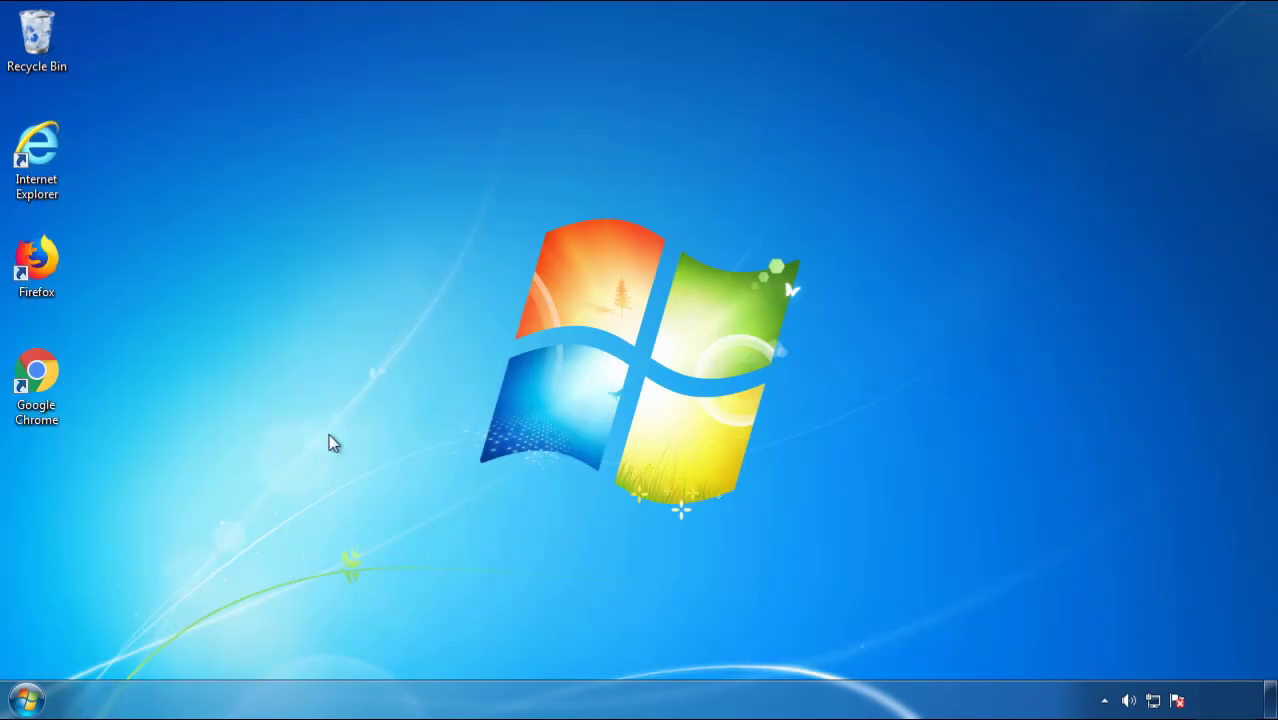
# Restart Windows from the Start menu and pick Safe Mode in Advanced Boot Options
pyautogui.click(22, 704)
pyautogui.moveTo(346, 651)
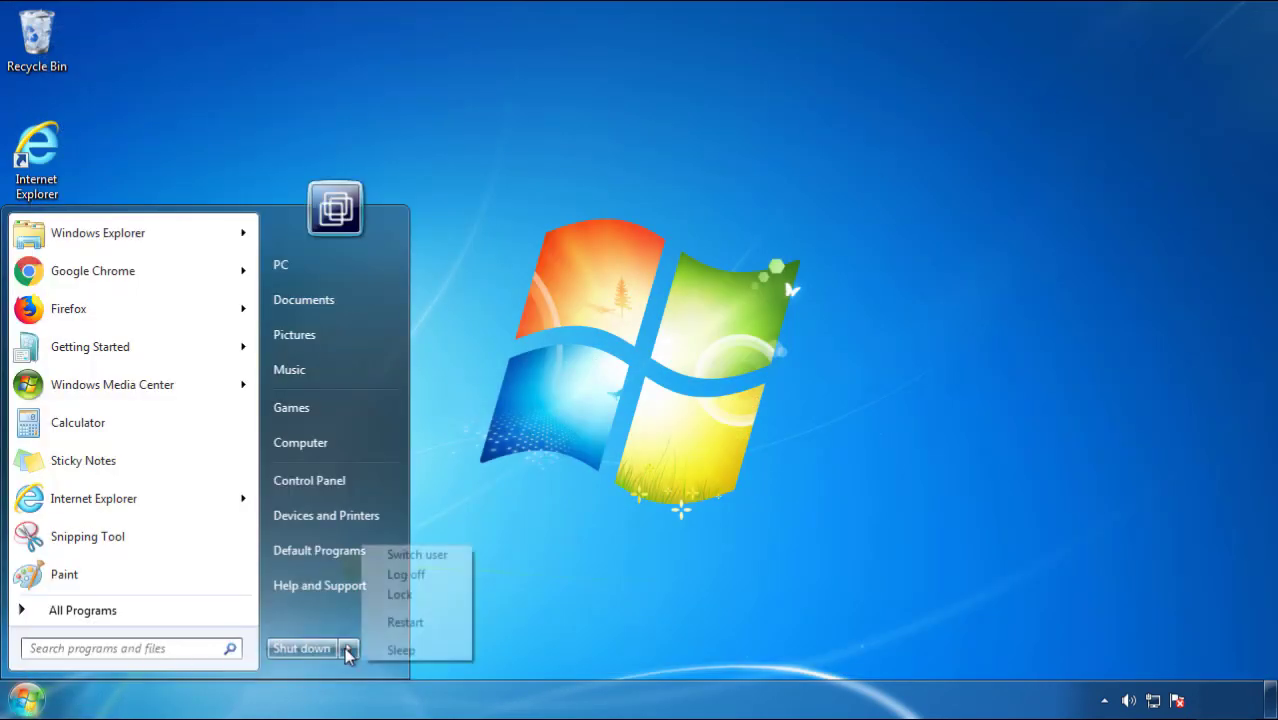
pyautogui.click(405, 622)
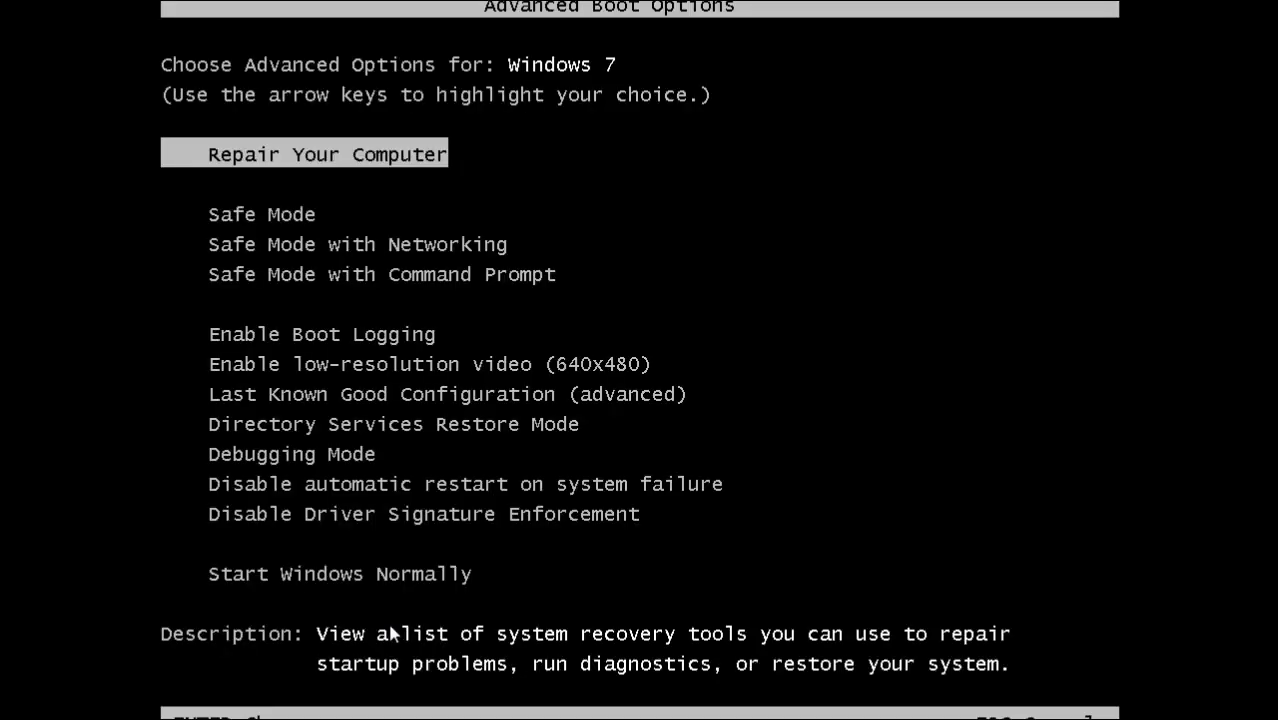
pyautogui.press('Down')
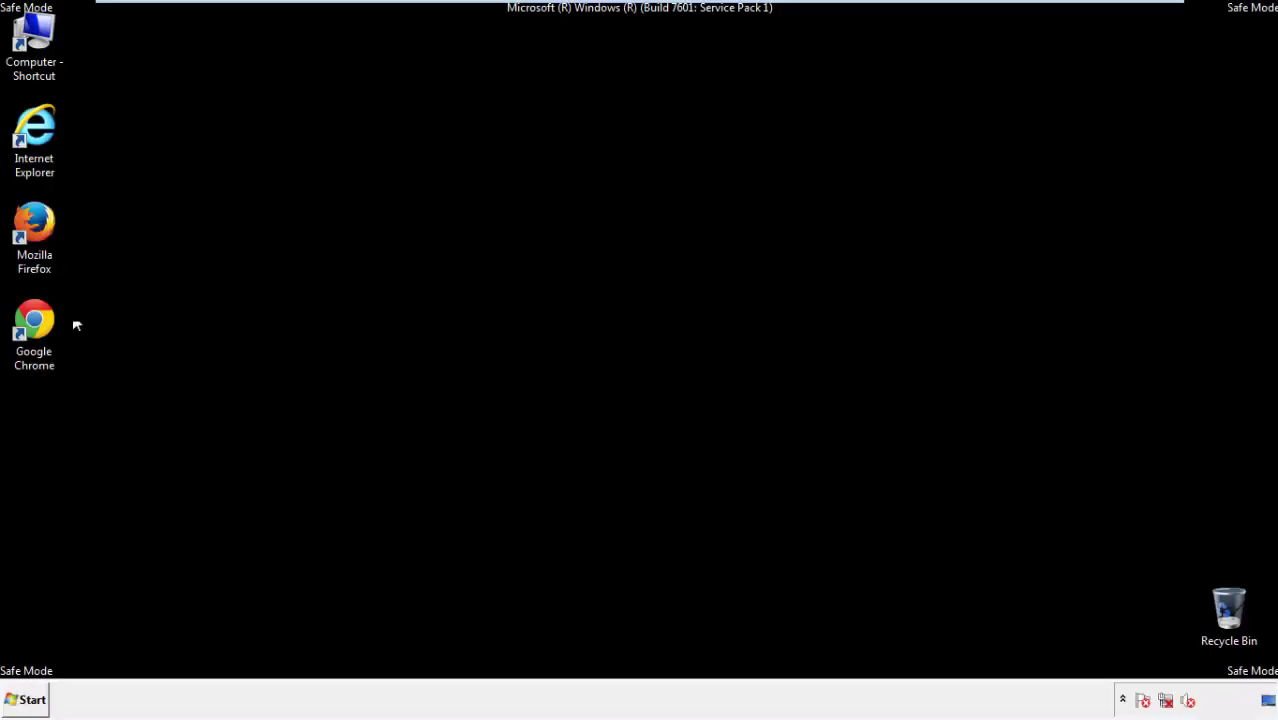
# Launch Firefox, decline the default-browser prompt, and display the Menu Bar
pyautogui.doubleClick(46, 233)
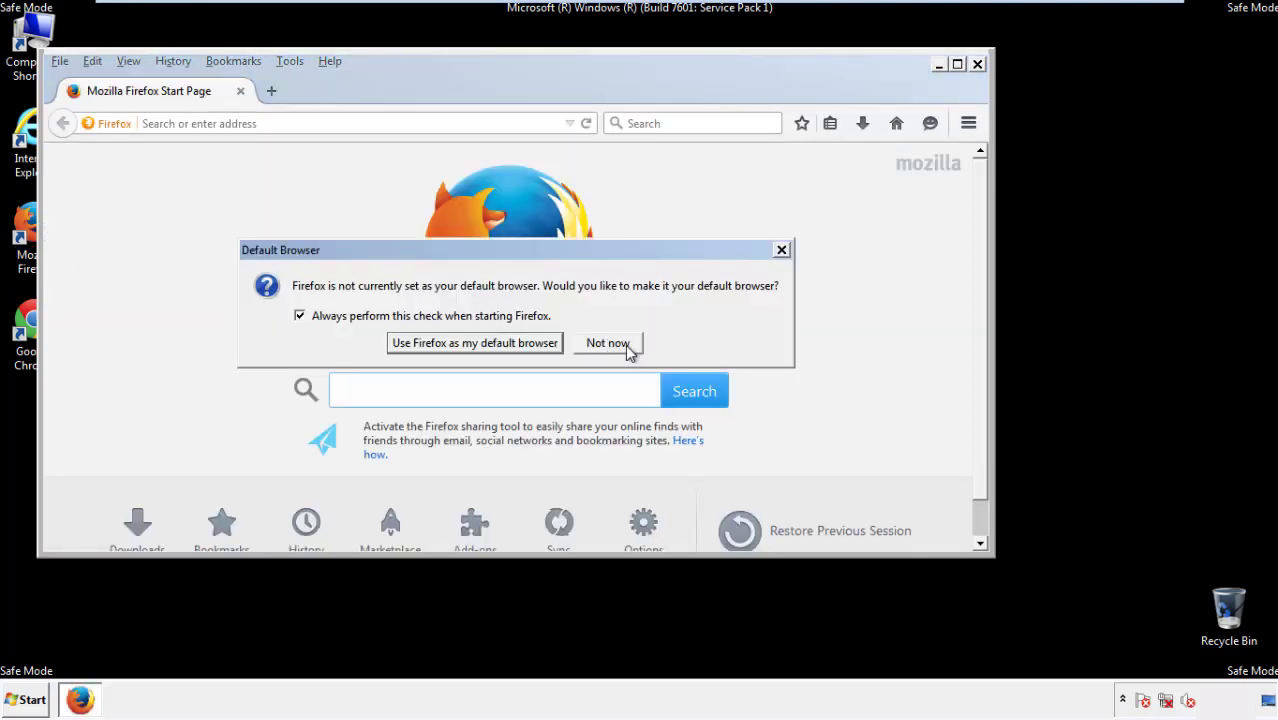
pyautogui.click(624, 343)
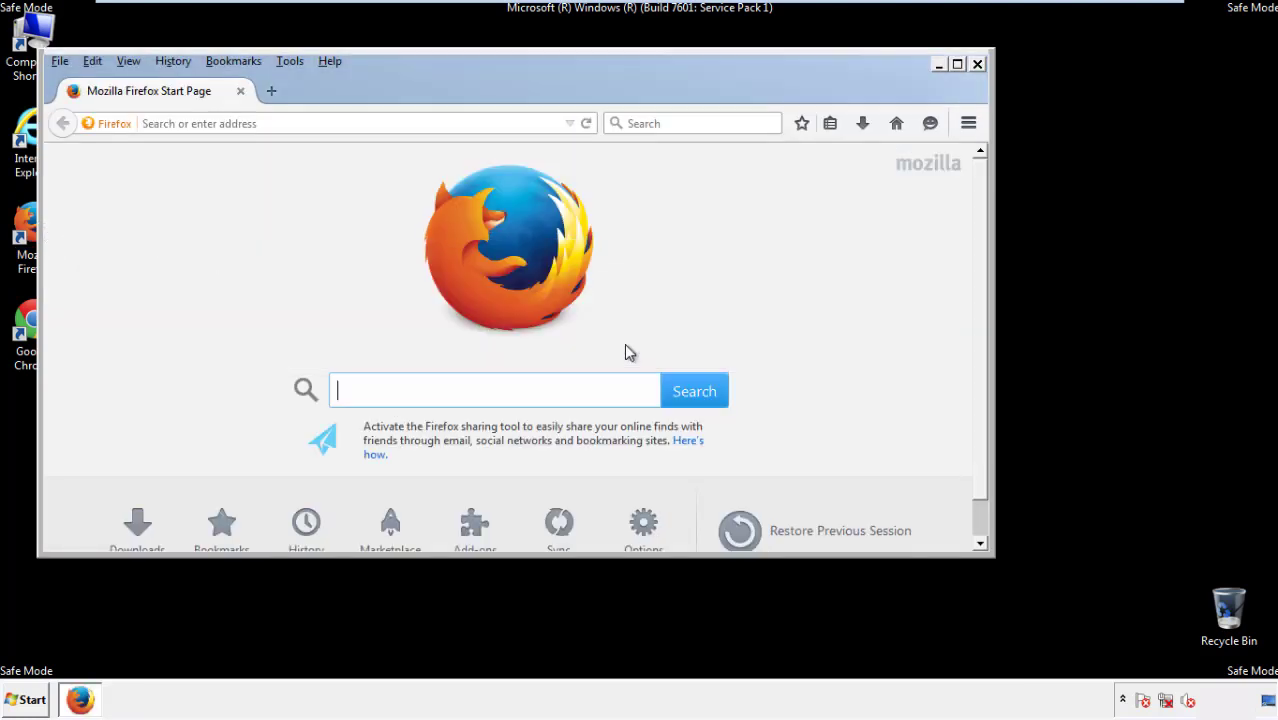
pyautogui.rightClick(396, 88)
pyautogui.click(426, 150)
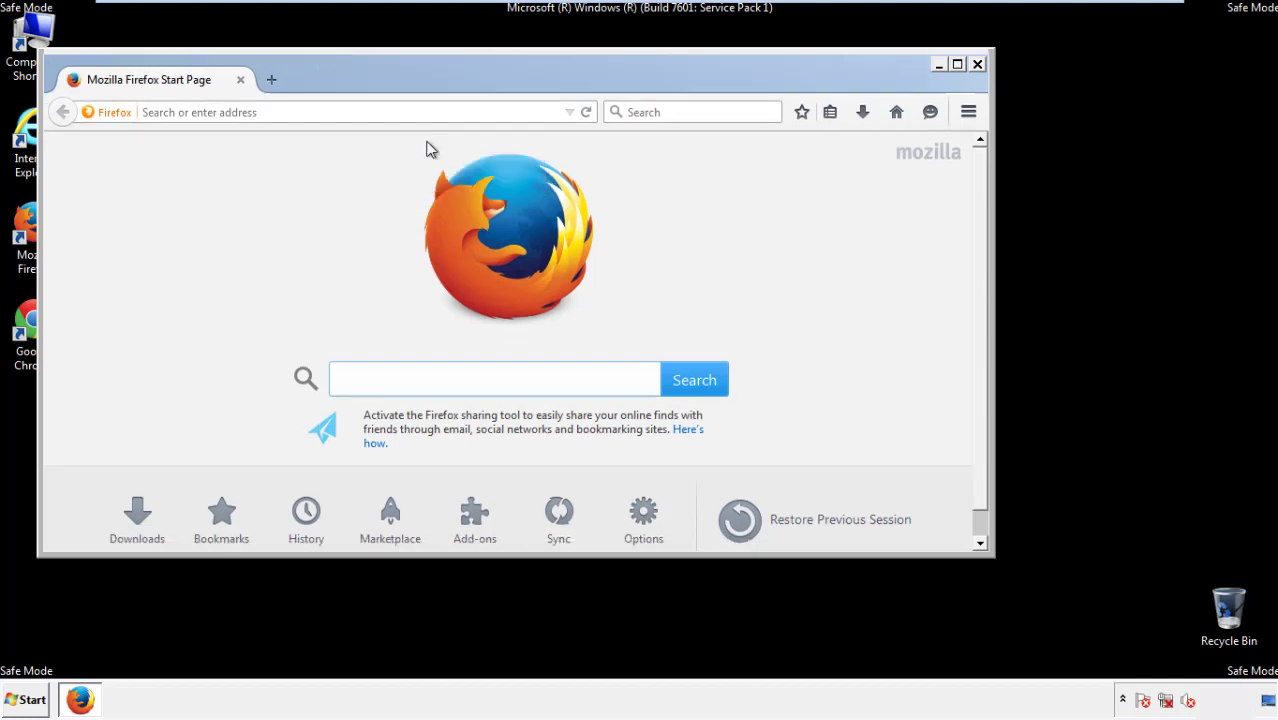
pyautogui.rightClick(403, 85)
pyautogui.click(430, 156)
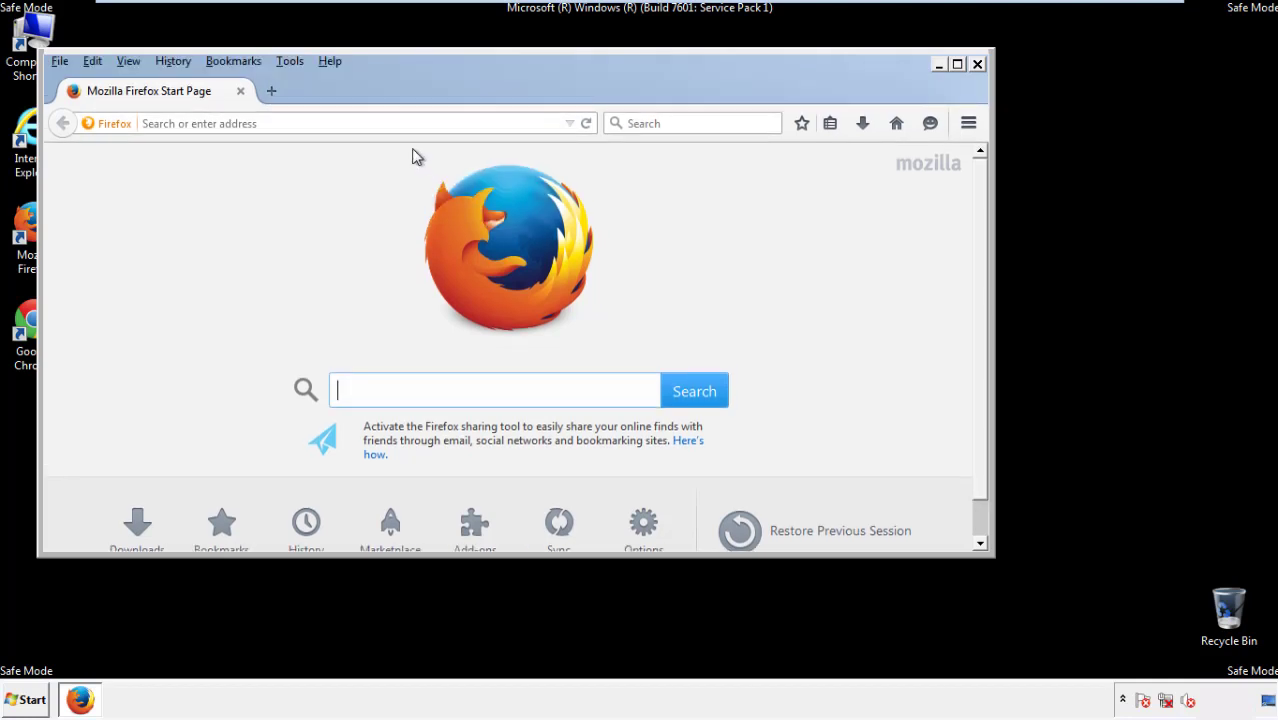
# Clear Recent History for Everything with all items ticked, including Offline Website Data and Site Preferences
pyautogui.click(176, 62)
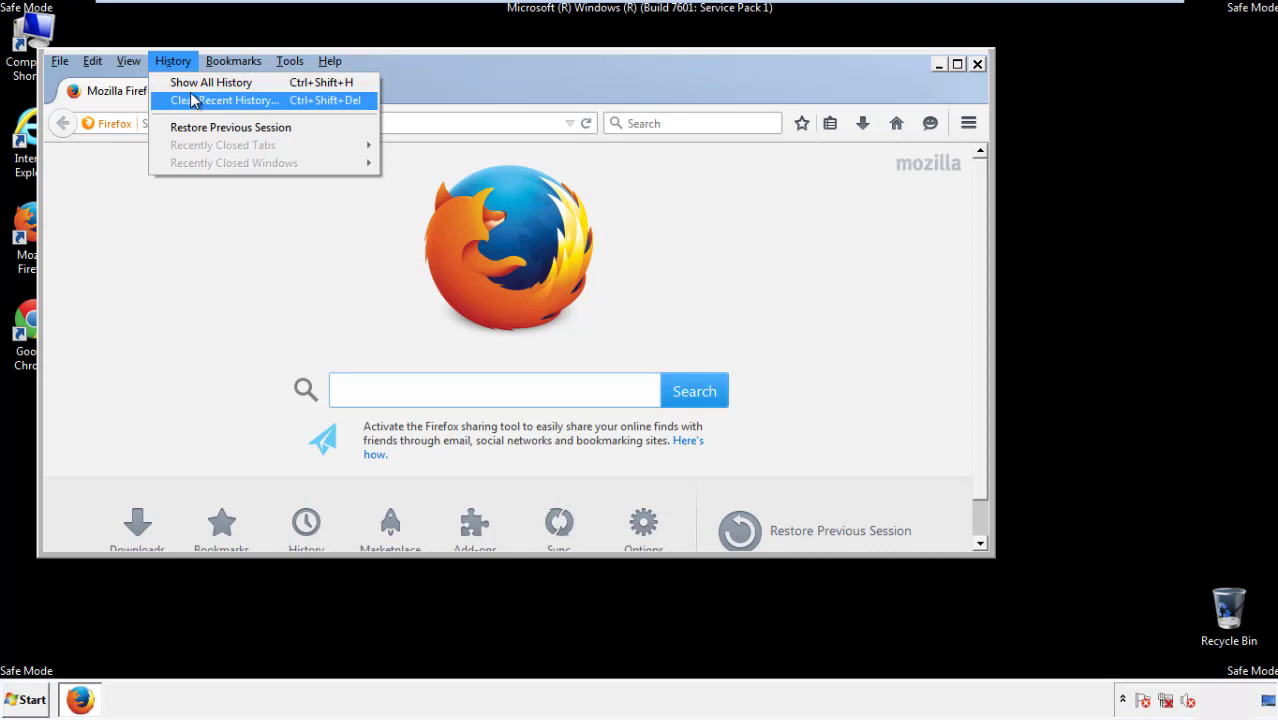
pyautogui.click(192, 100)
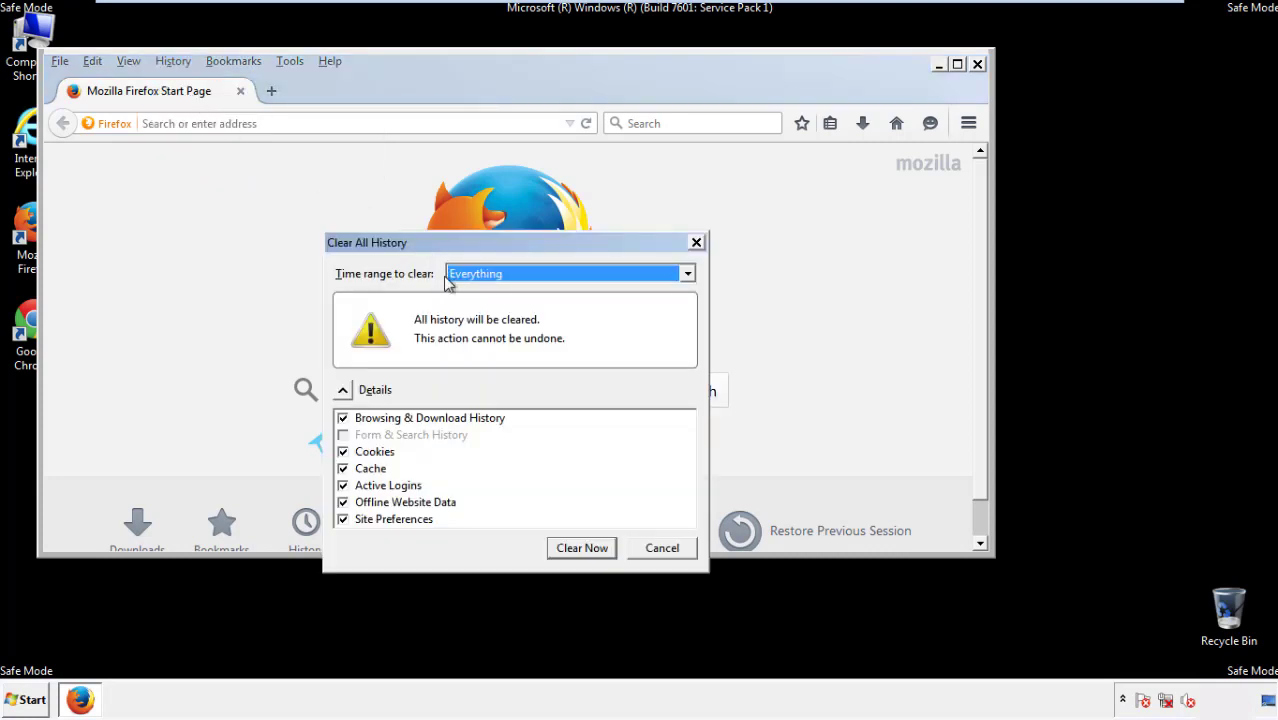
pyautogui.click(476, 276)
pyautogui.click(479, 376)
pyautogui.click(342, 502)
pyautogui.click(342, 502)
pyautogui.click(343, 520)
pyautogui.click(343, 520)
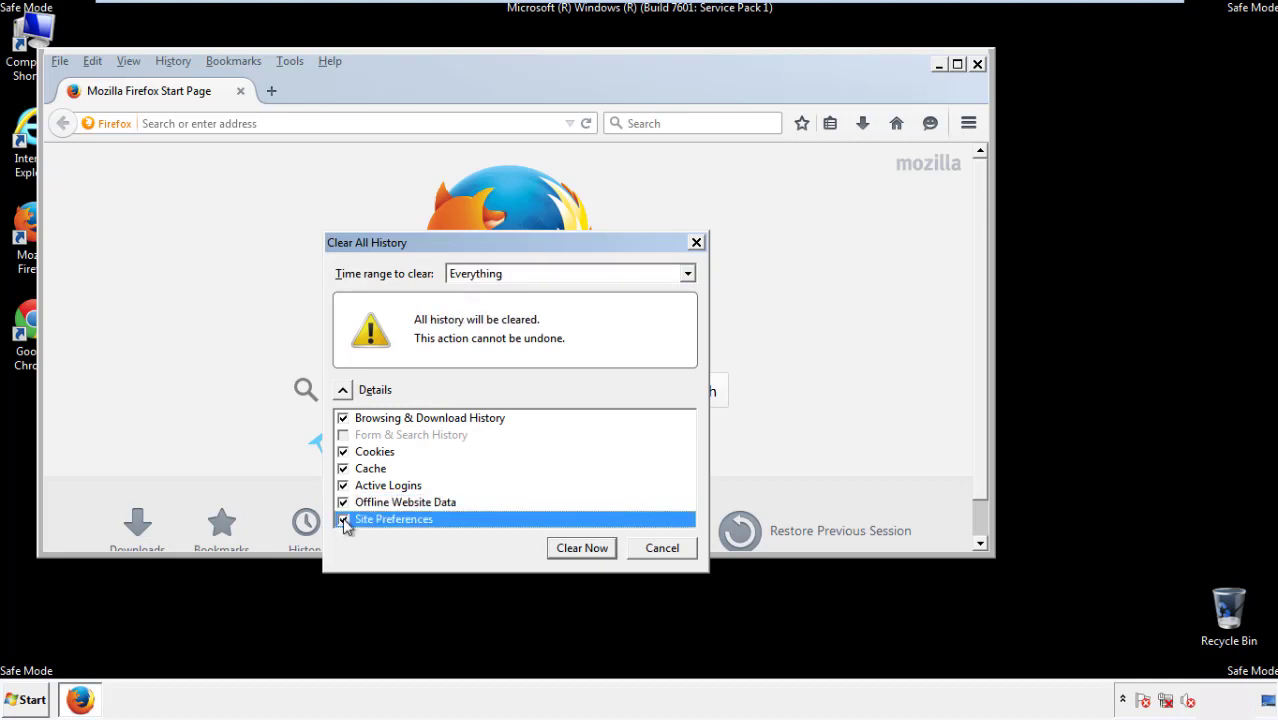
pyautogui.click(580, 549)
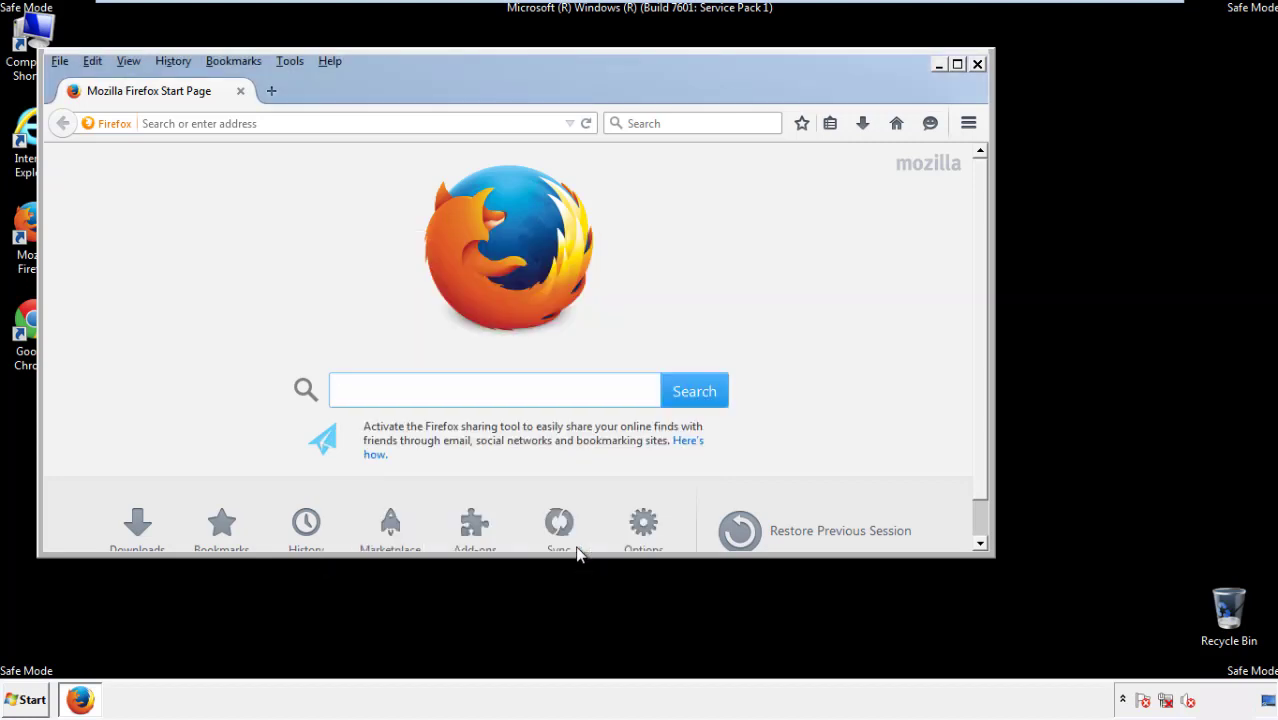
# Refresh Firefox from Troubleshooting Information, finish the Import Wizard, decline default browser, and close Firefox
pyautogui.click(330, 61)
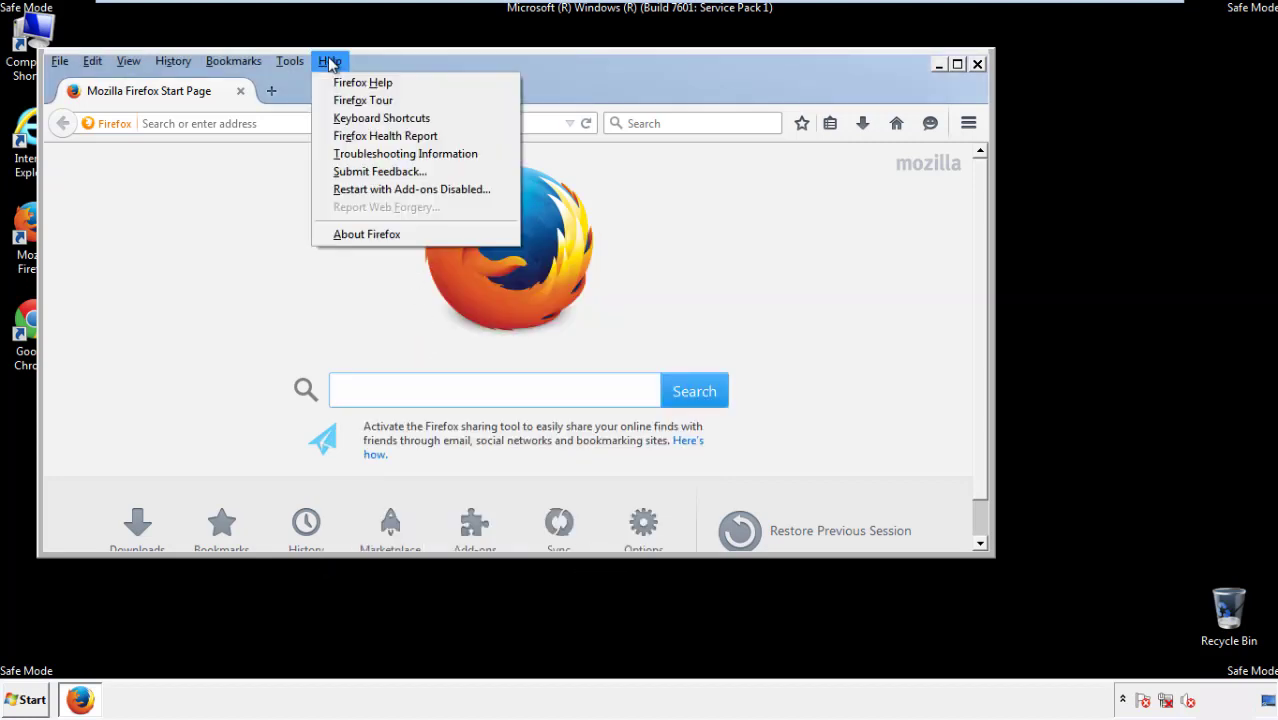
pyautogui.click(370, 153)
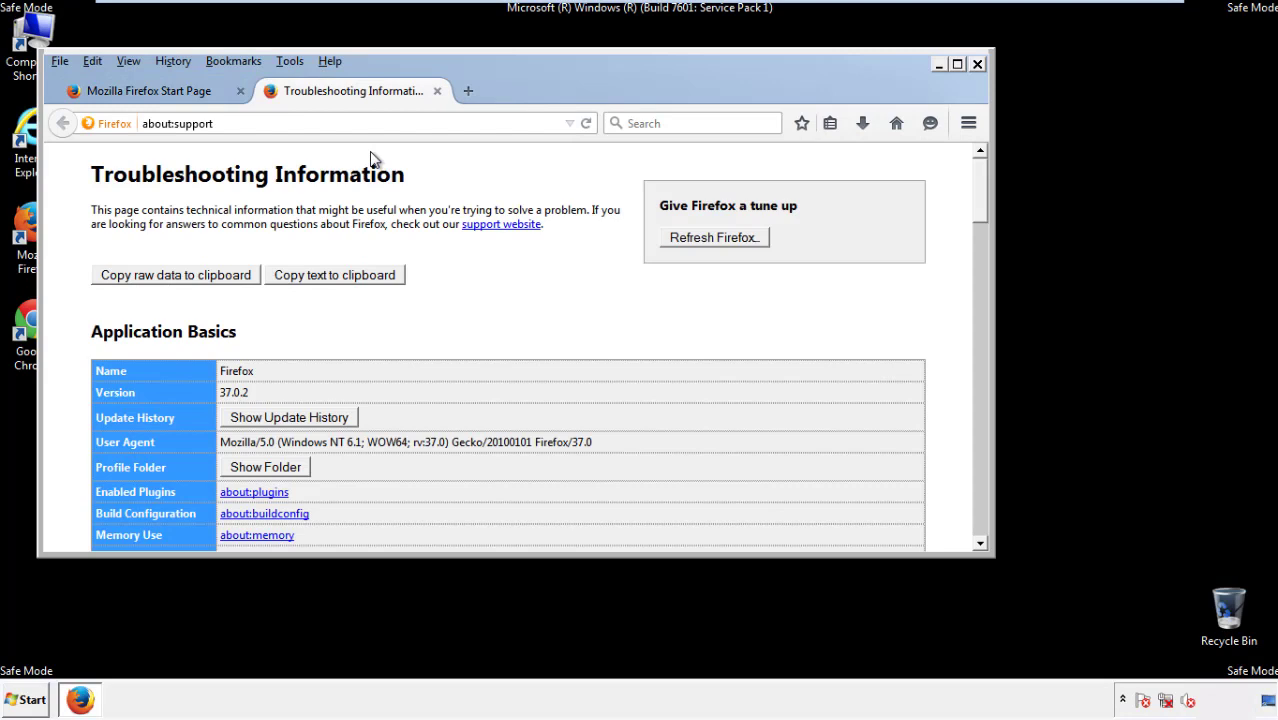
pyautogui.click(712, 238)
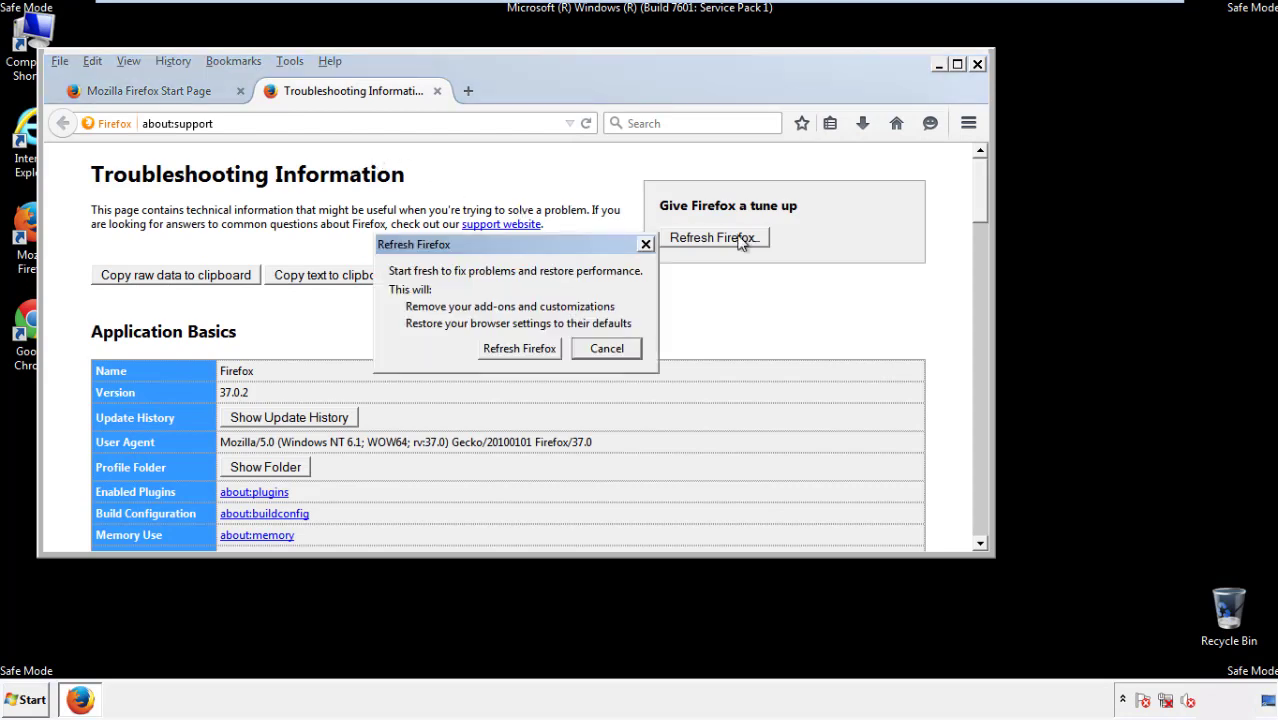
pyautogui.click(519, 348)
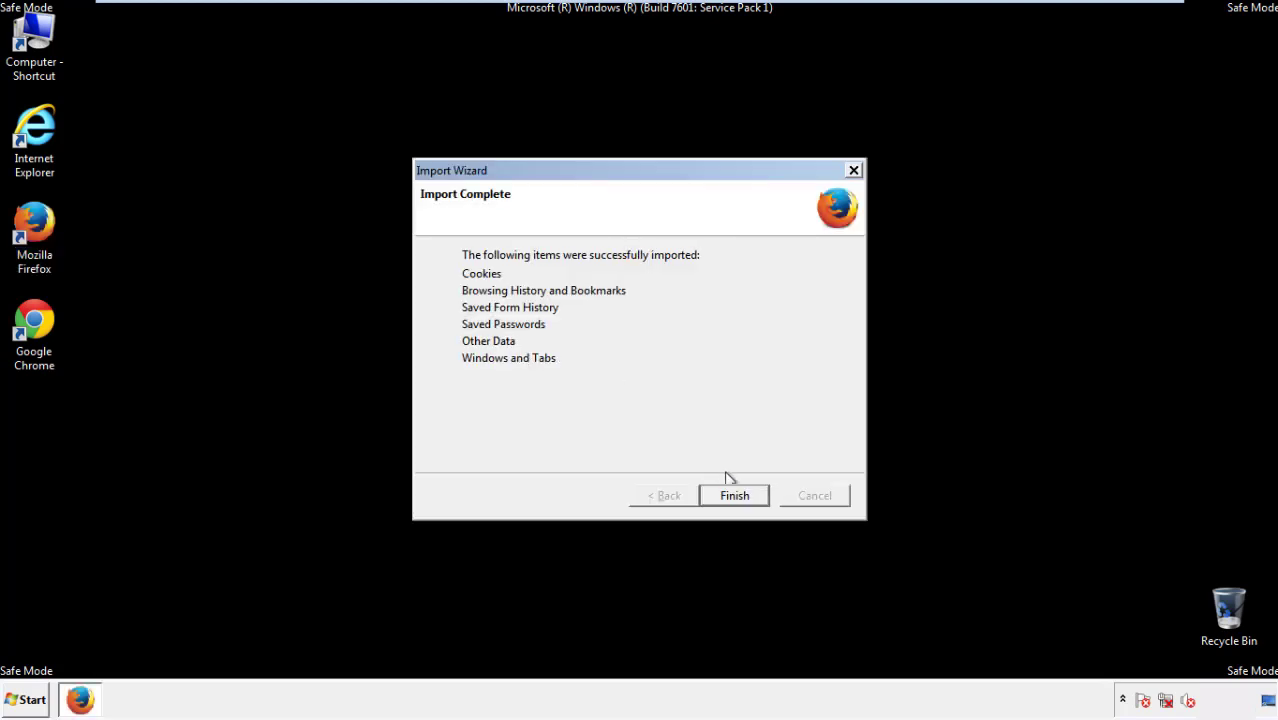
pyautogui.click(734, 496)
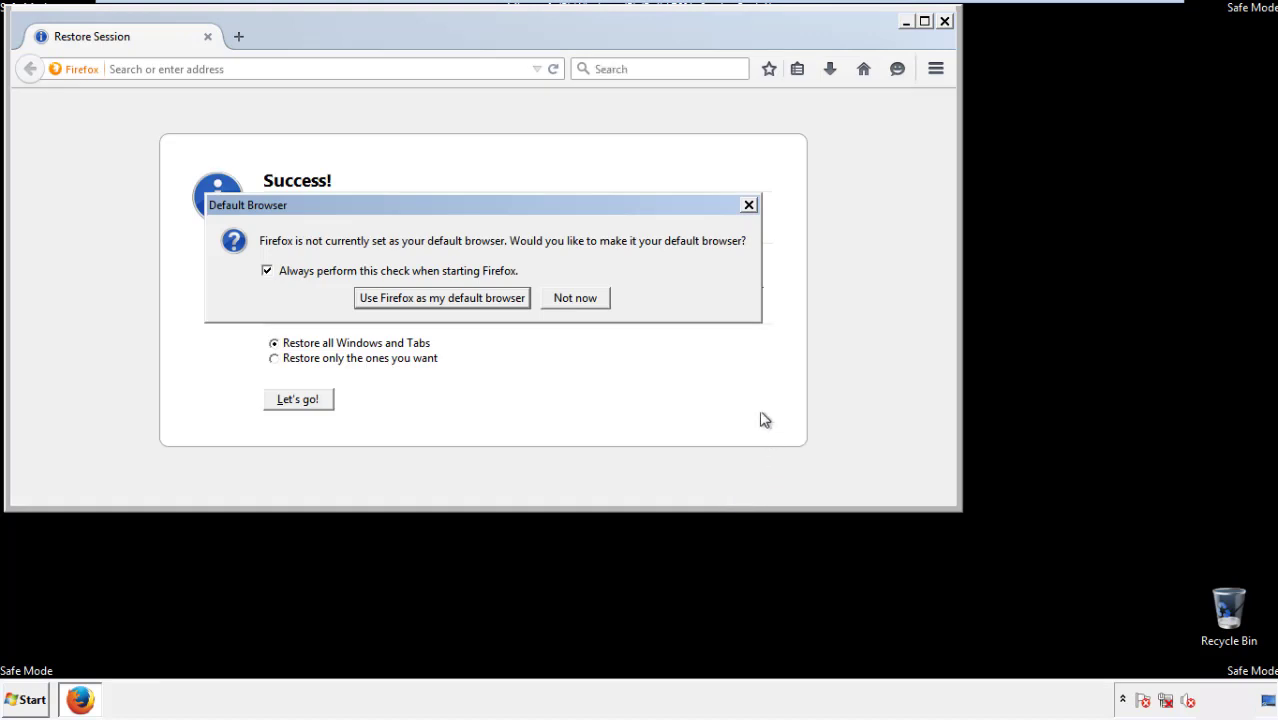
pyautogui.click(574, 302)
pyautogui.click(944, 21)
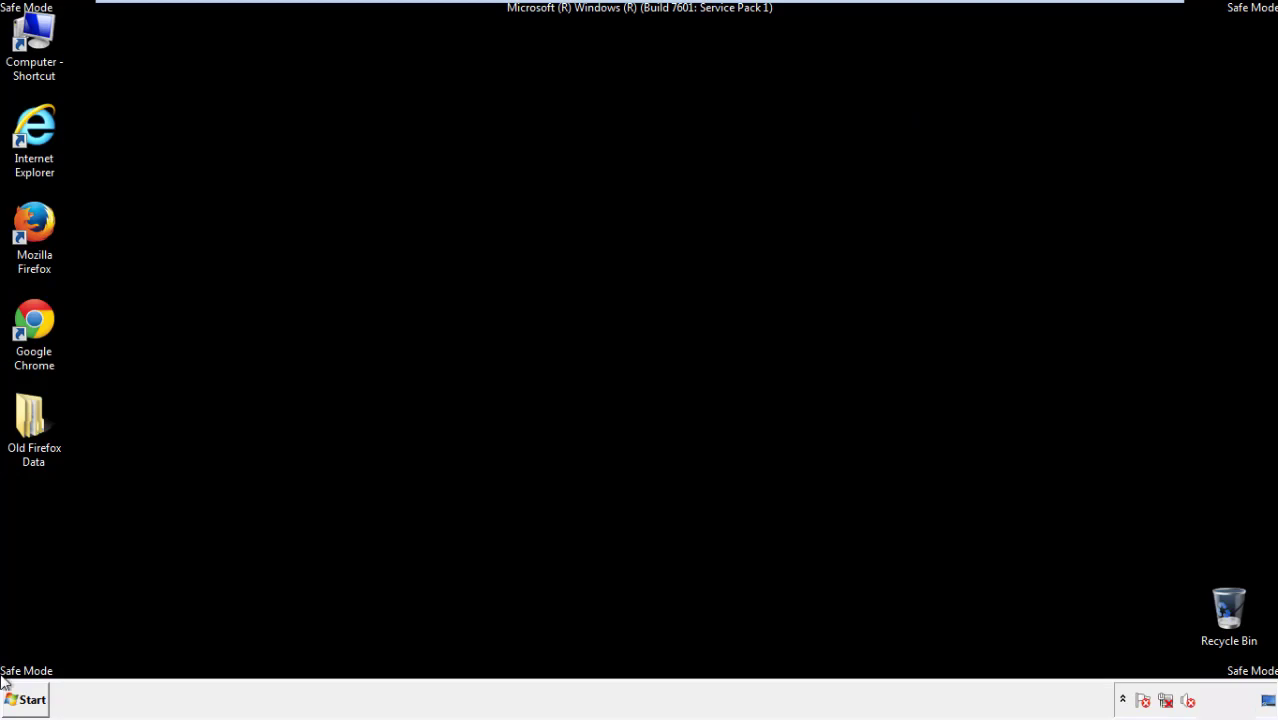
# Launch Chrome, dismiss the default-browser prompt, and open Settings > History > Clear browsing data
pyautogui.doubleClick(32, 320)
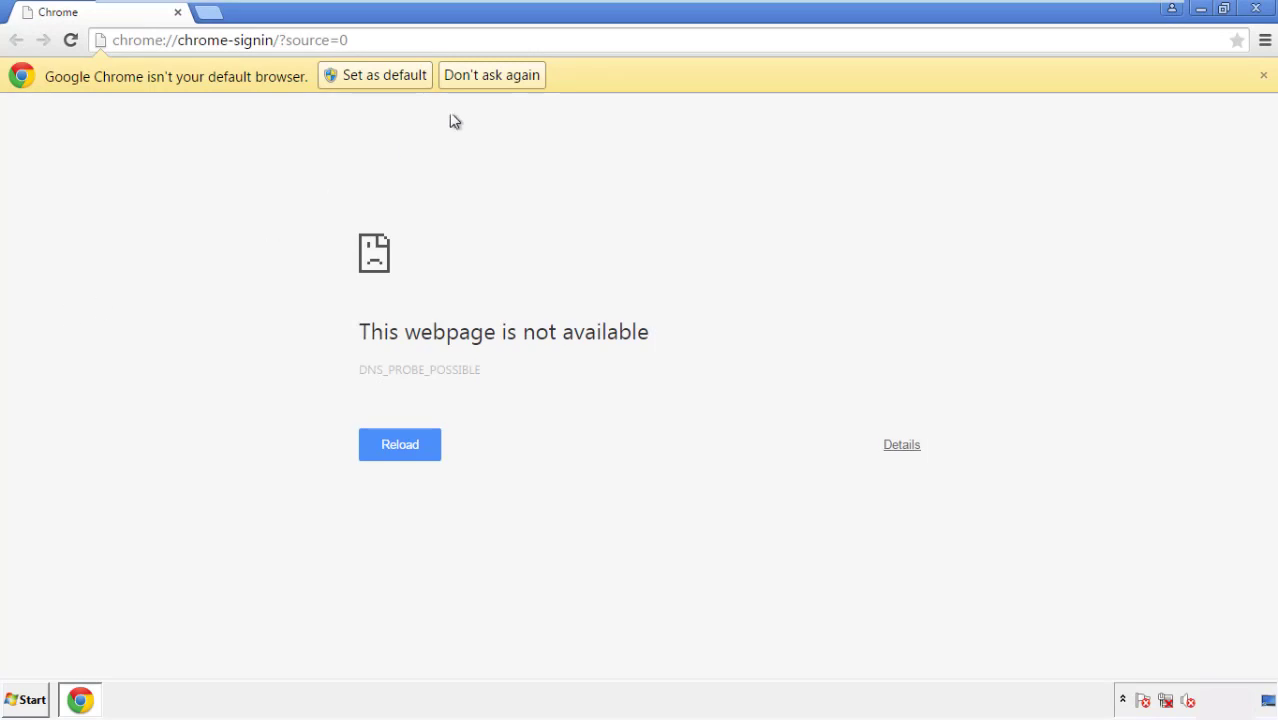
pyautogui.click(514, 81)
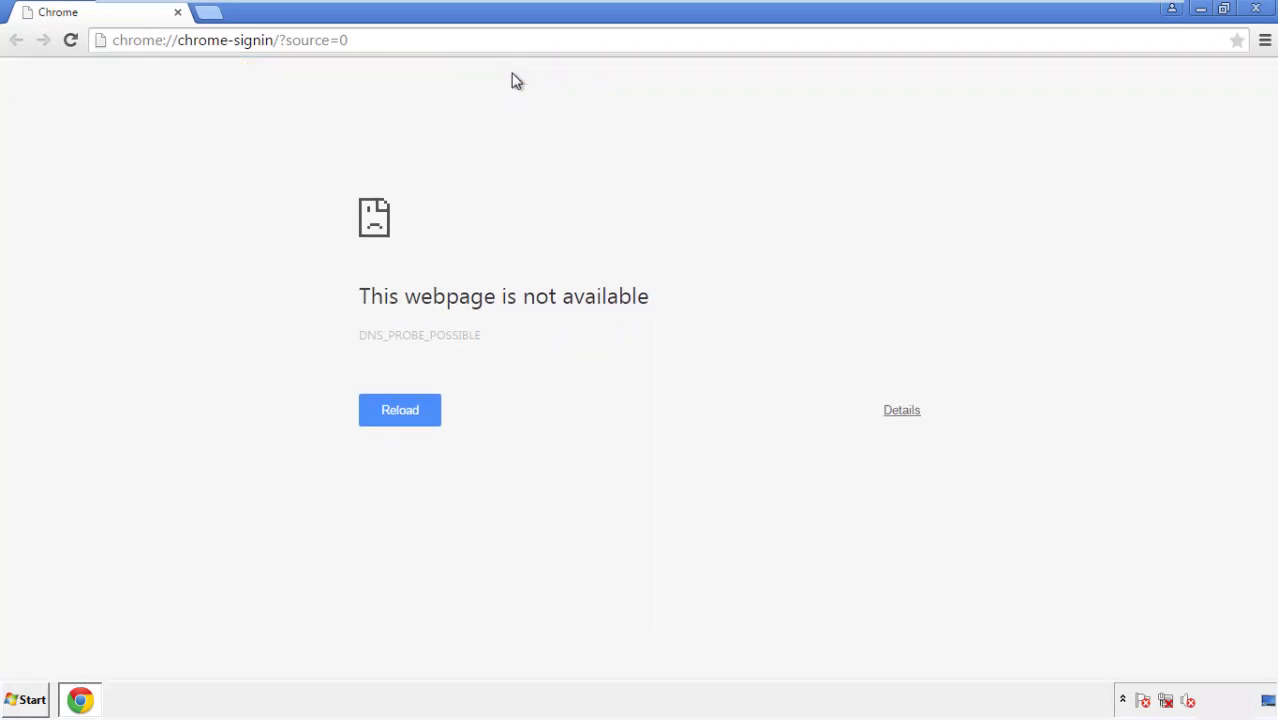
pyautogui.click(1265, 42)
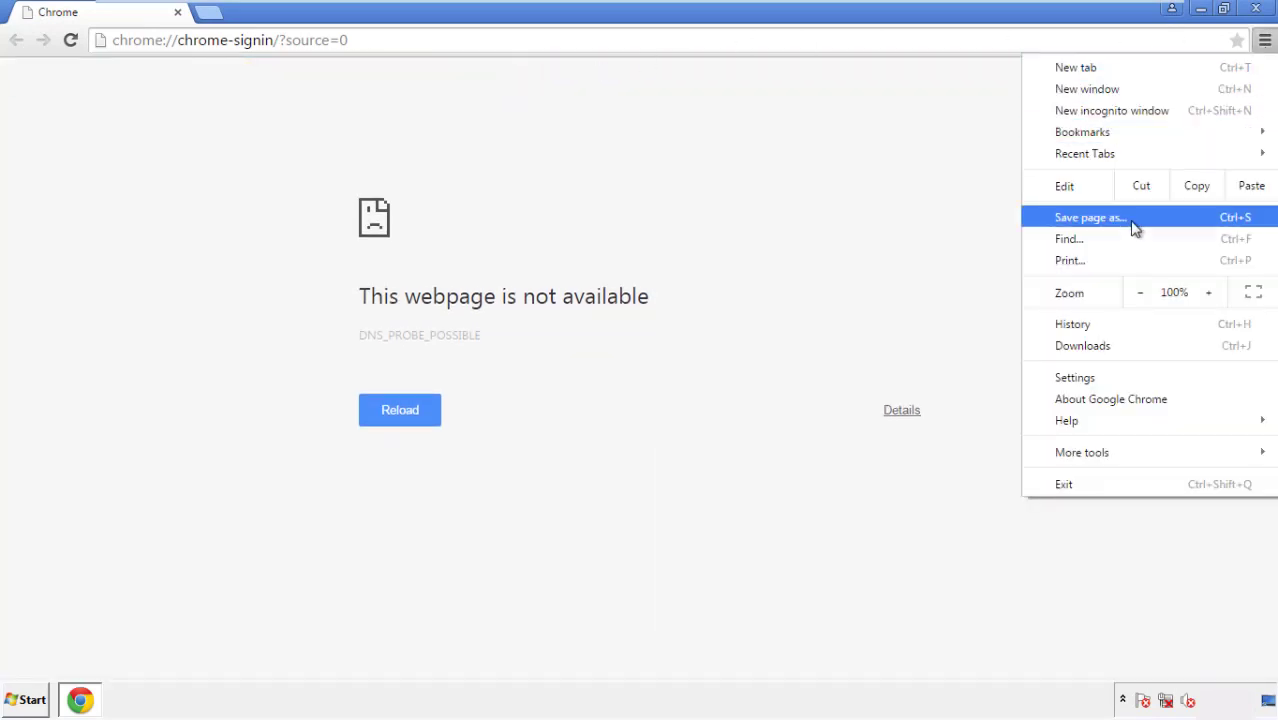
pyautogui.click(1080, 378)
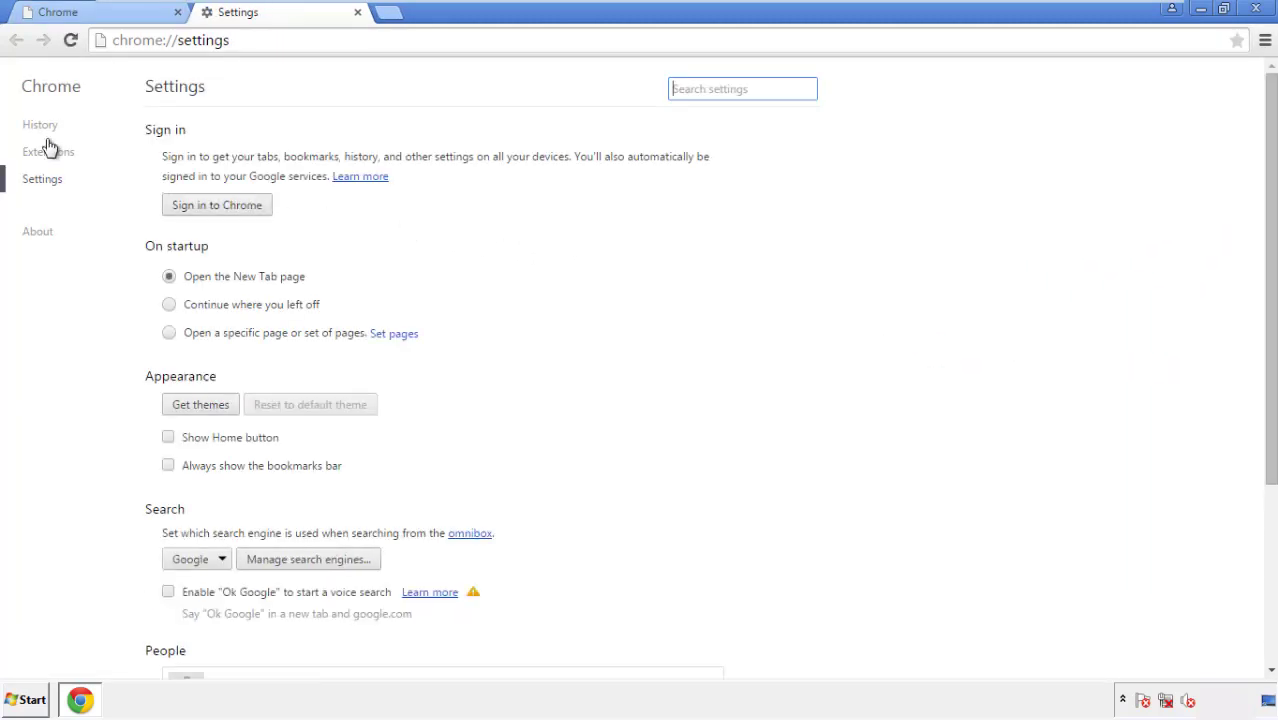
pyautogui.click(46, 128)
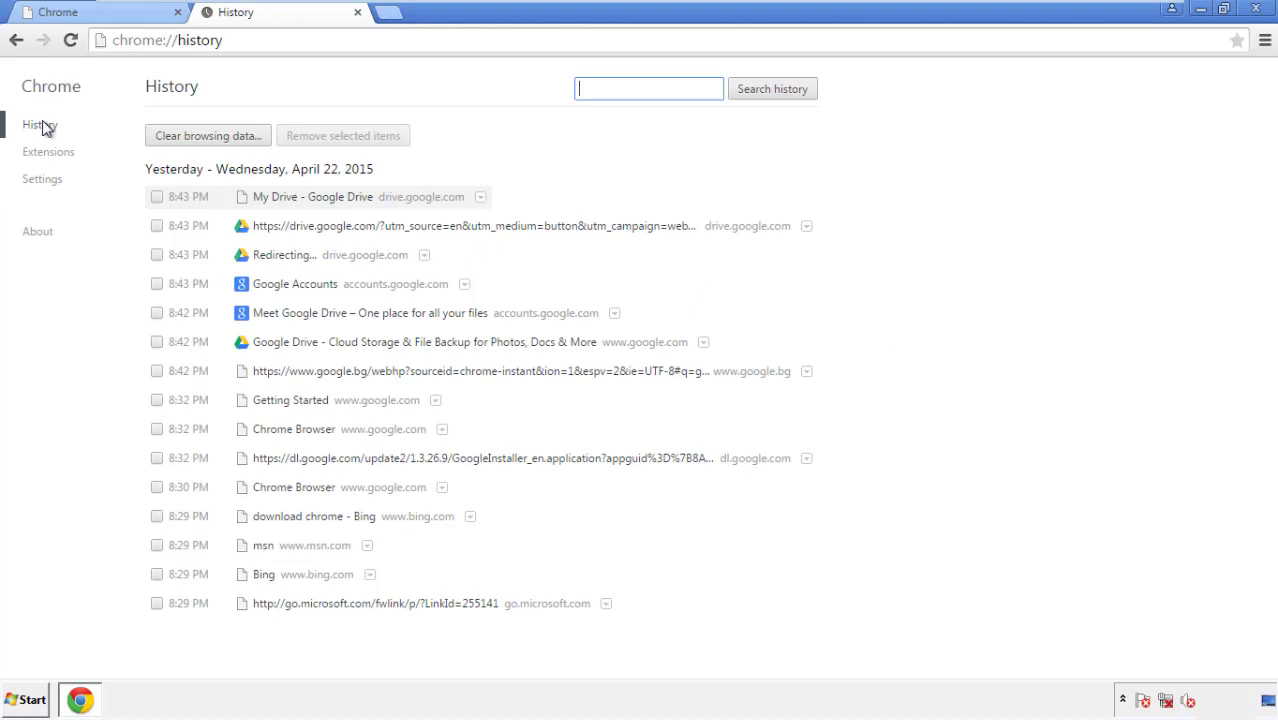
pyautogui.click(193, 139)
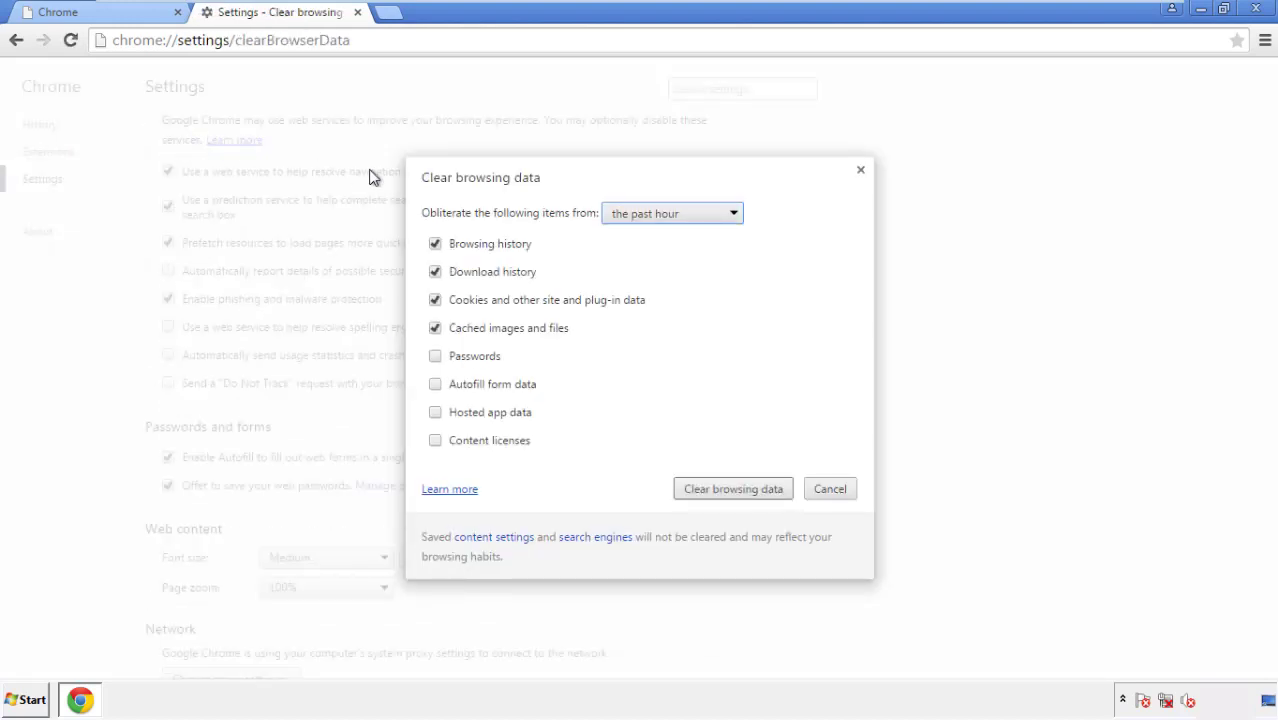
# Clear Chrome's browsing data from the beginning of time, adding Autofill form data
pyautogui.click(643, 216)
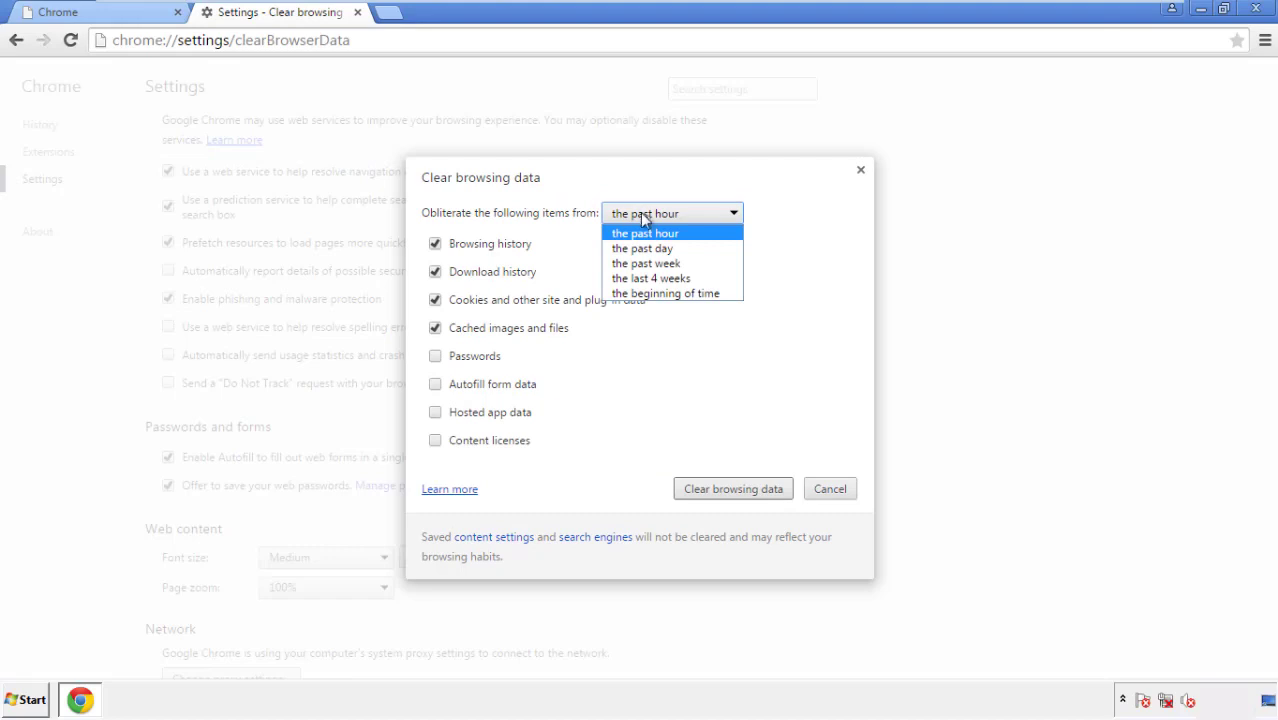
pyautogui.click(640, 294)
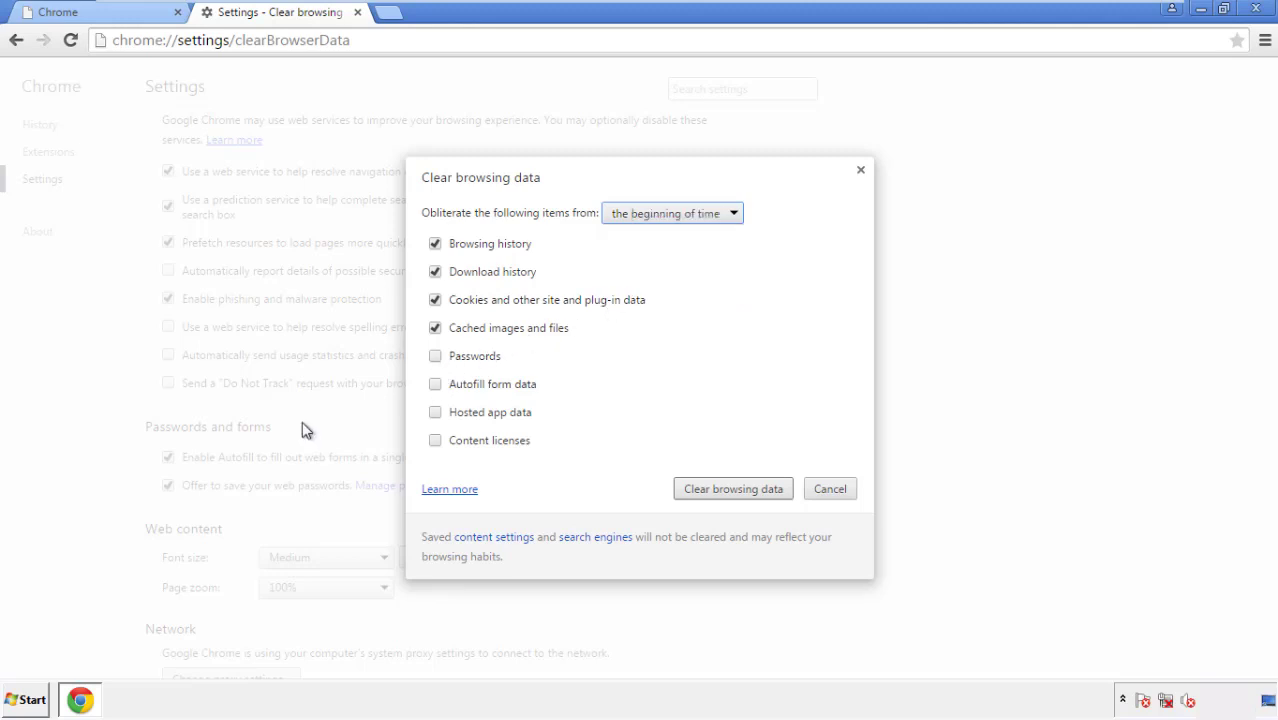
pyautogui.click(437, 386)
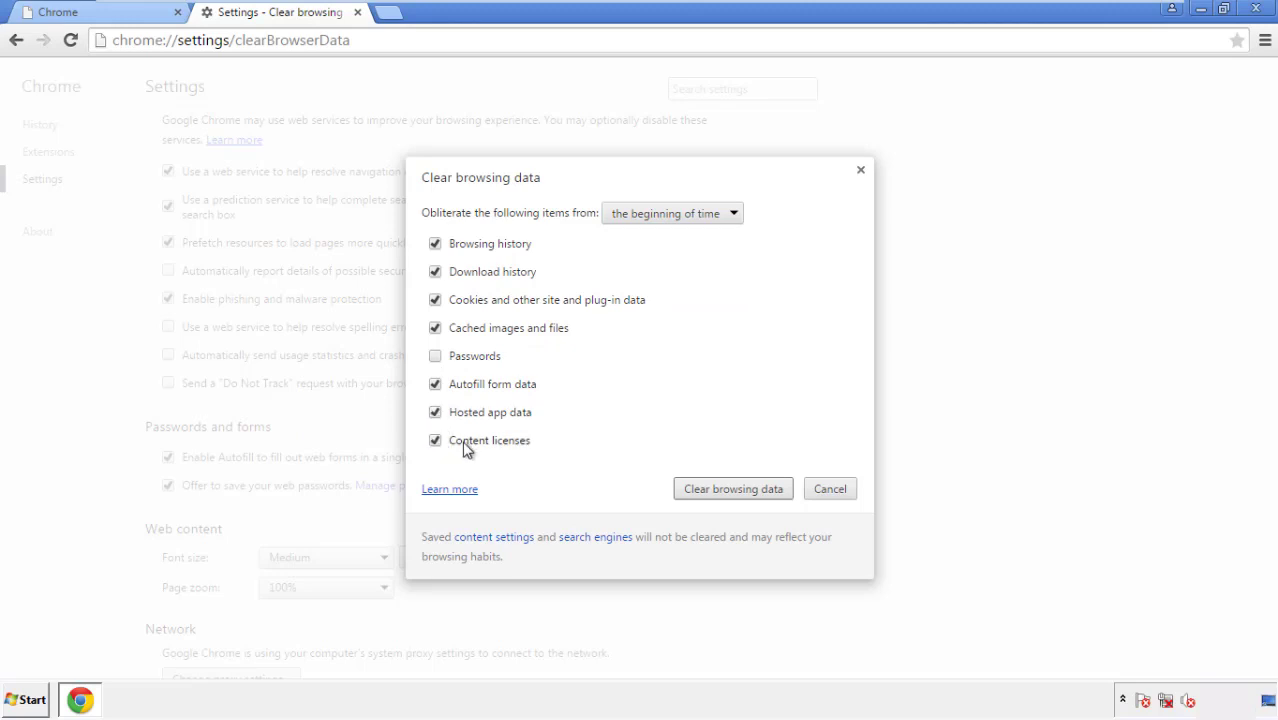
pyautogui.click(718, 491)
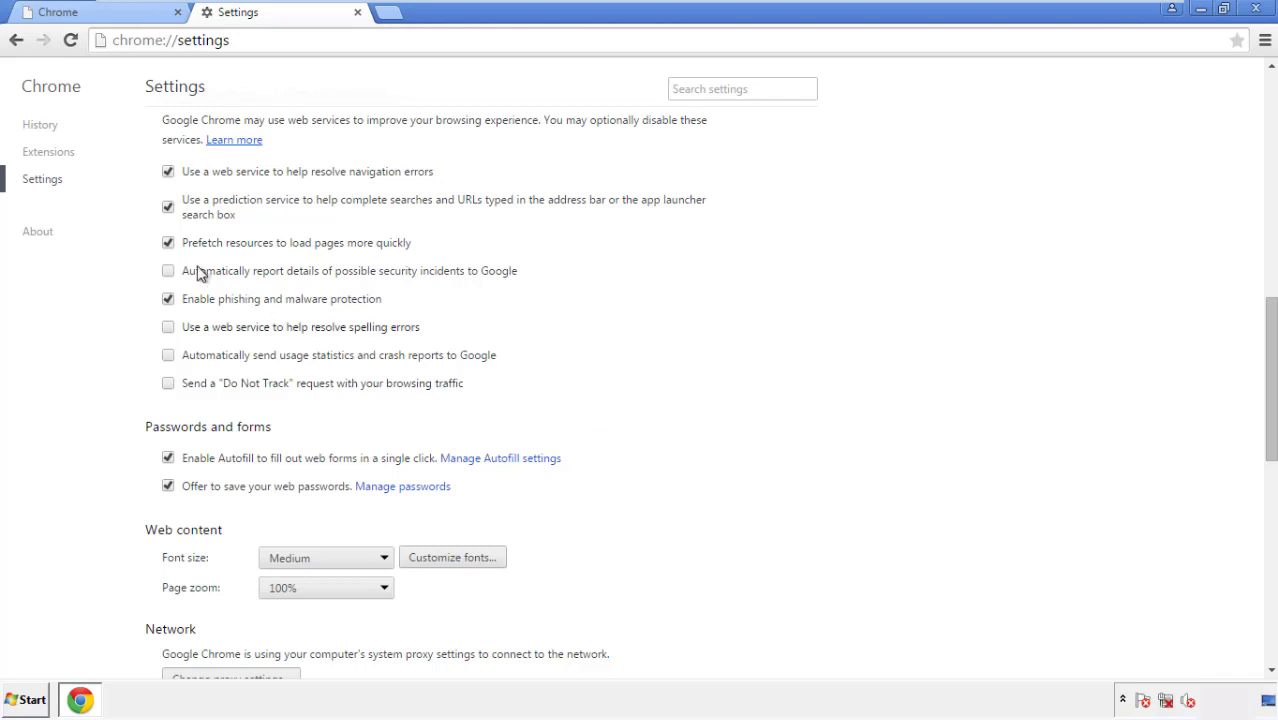
# Use Reset settings at the bottom of Chrome Settings, confirm Reset, and close Chrome
pyautogui.moveTo(1270, 318); pyautogui.dragTo(1266, 538)
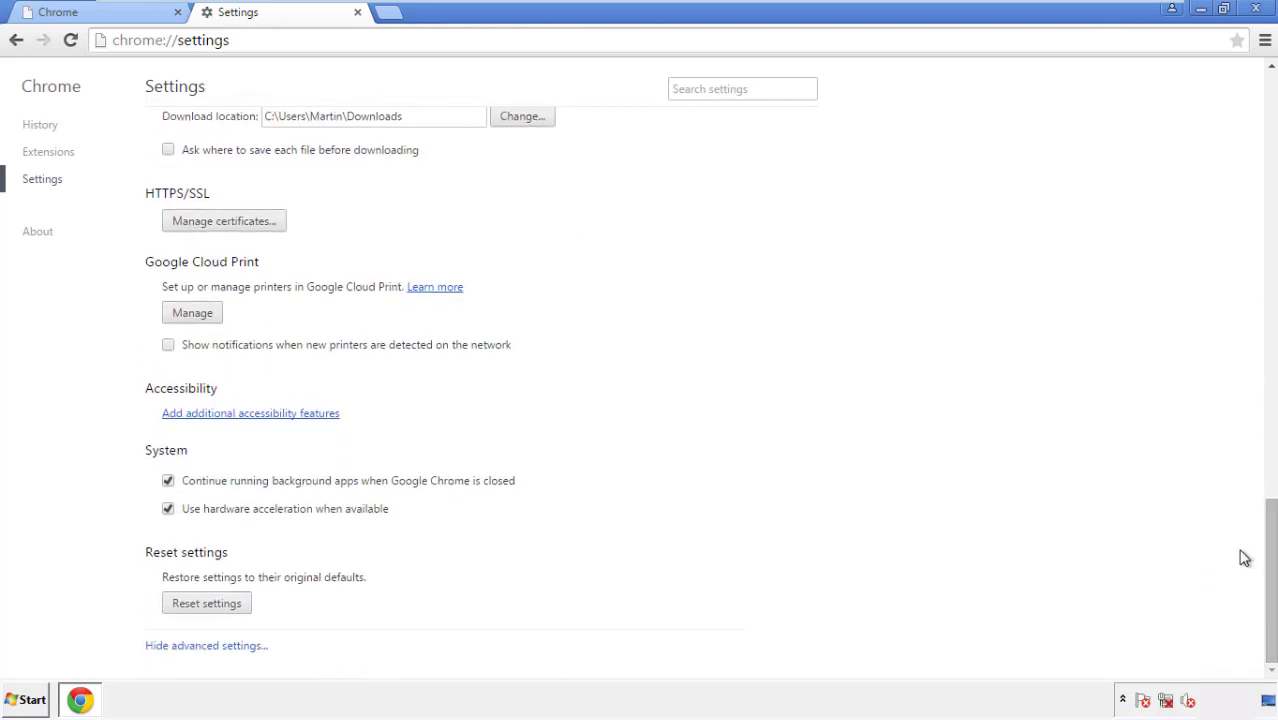
pyautogui.click(241, 610)
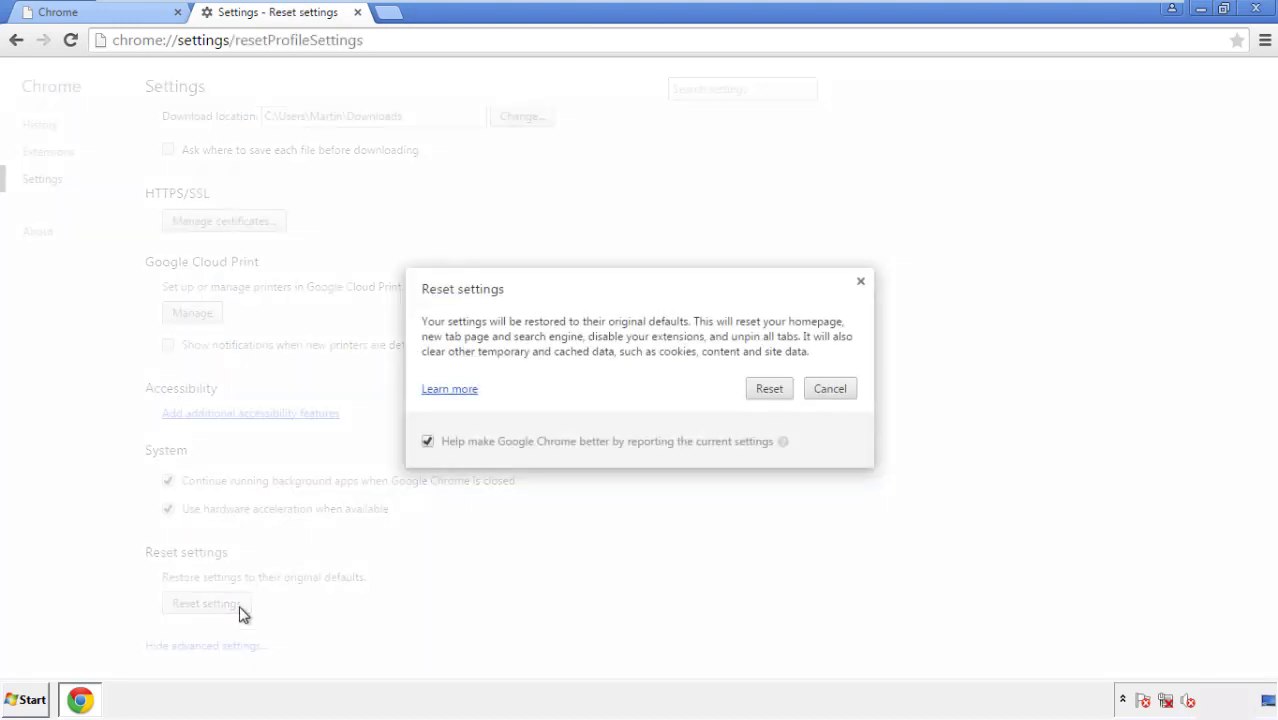
pyautogui.click(770, 388)
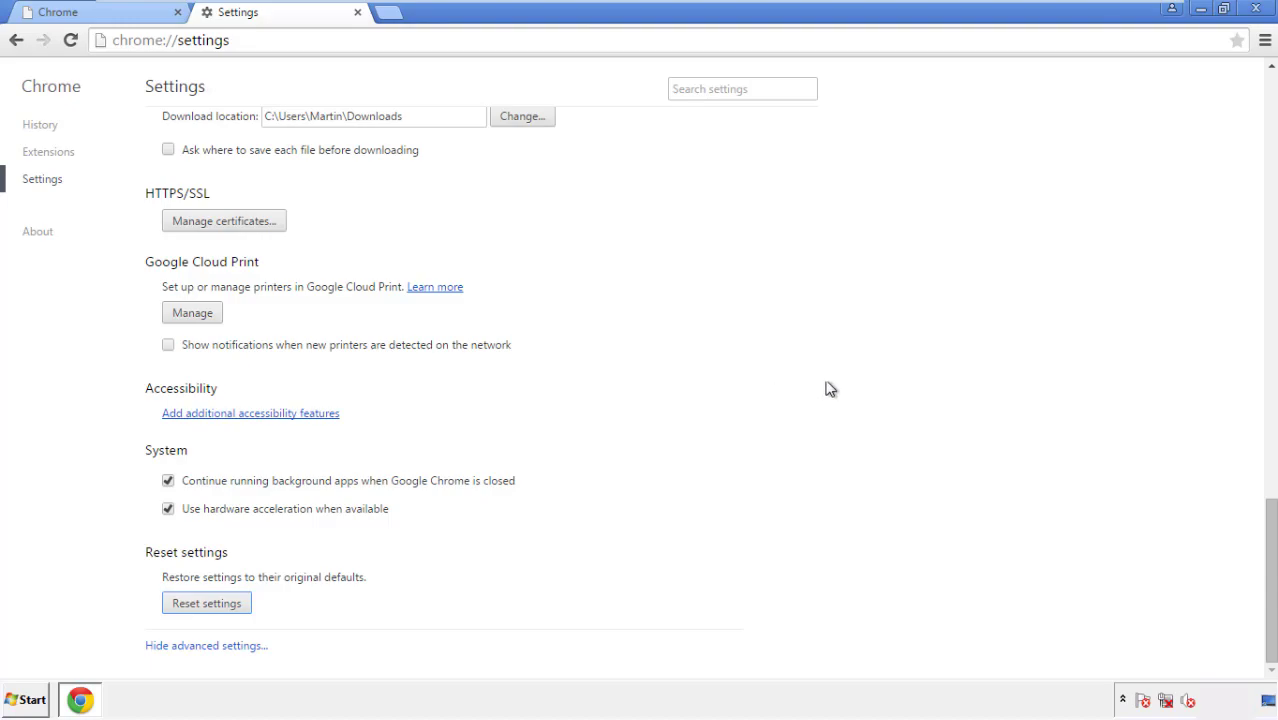
pyautogui.click(1255, 8)
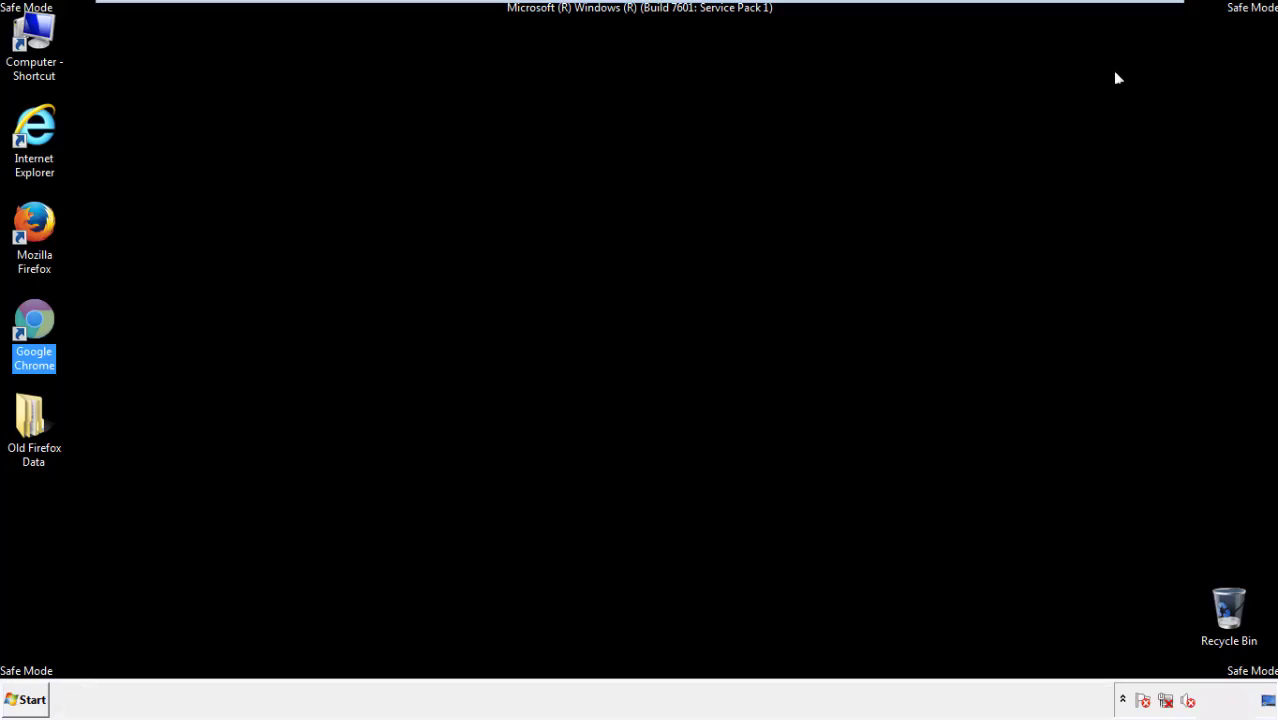
# Remove the Search Mine extension in Firefox's Add-ons manager and close Firefox
pyautogui.click(690, 323)
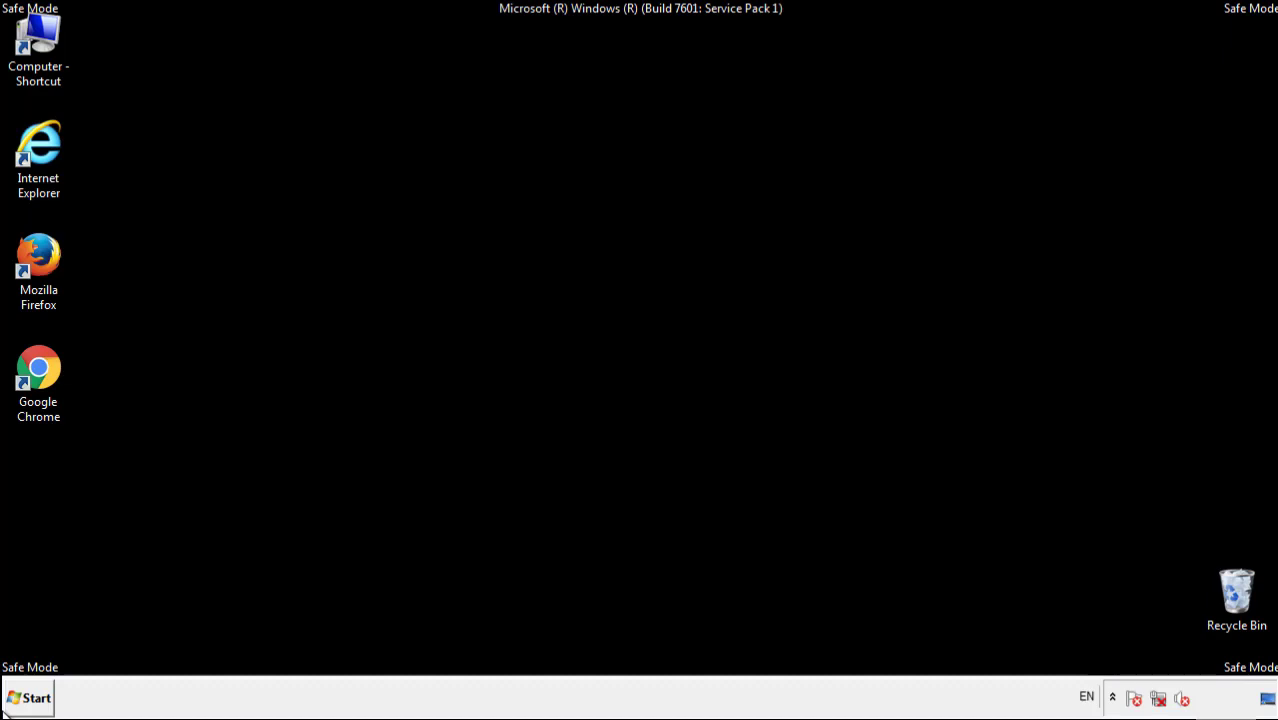
pyautogui.doubleClick(49, 250)
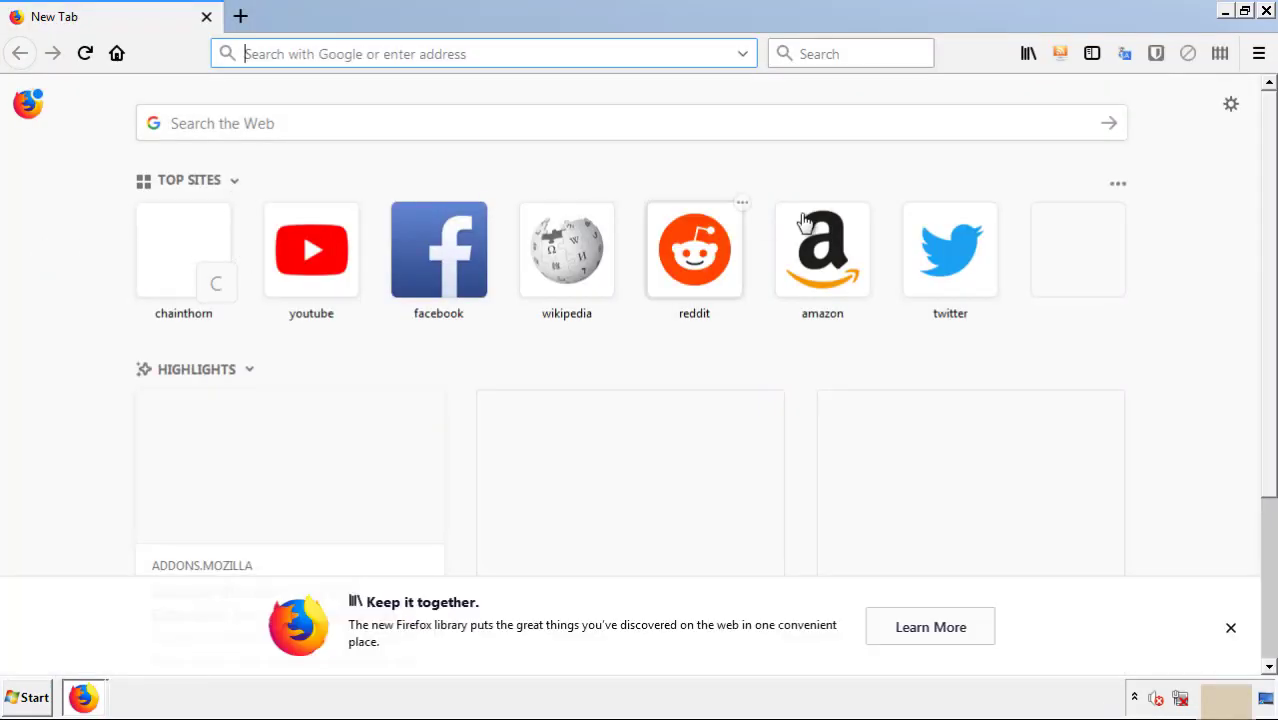
pyautogui.click(1259, 53)
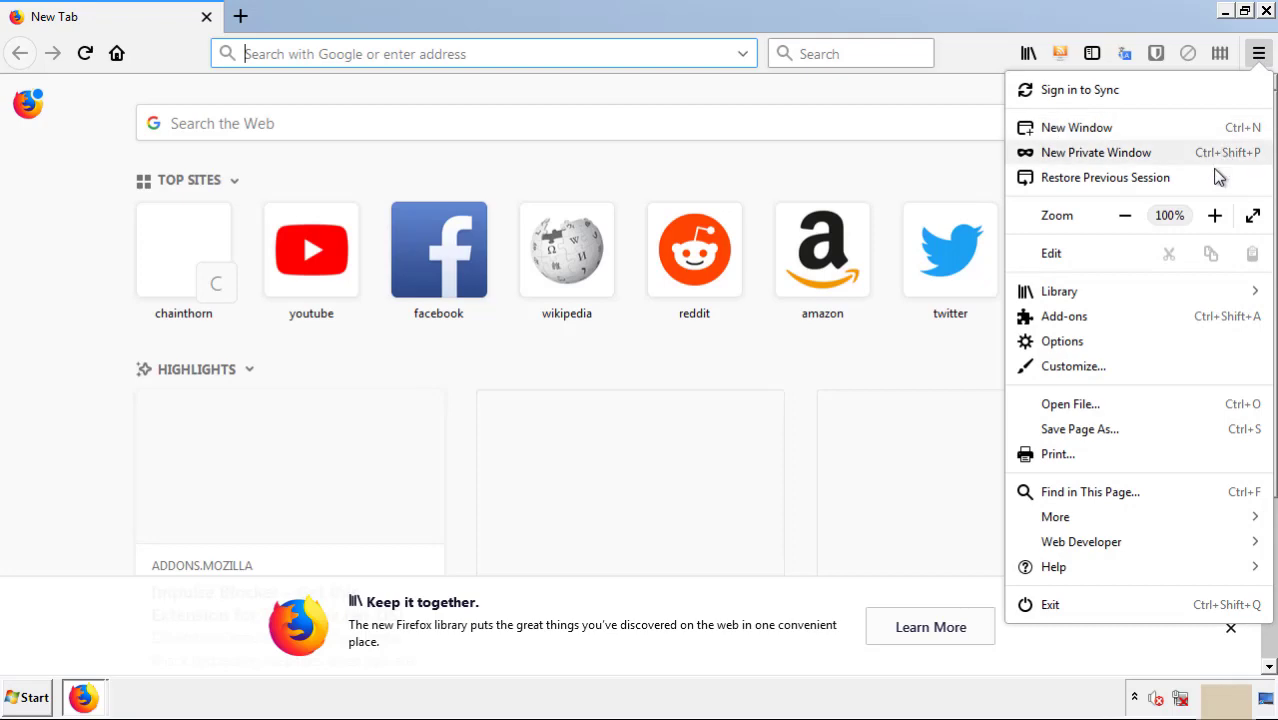
pyautogui.click(1180, 325)
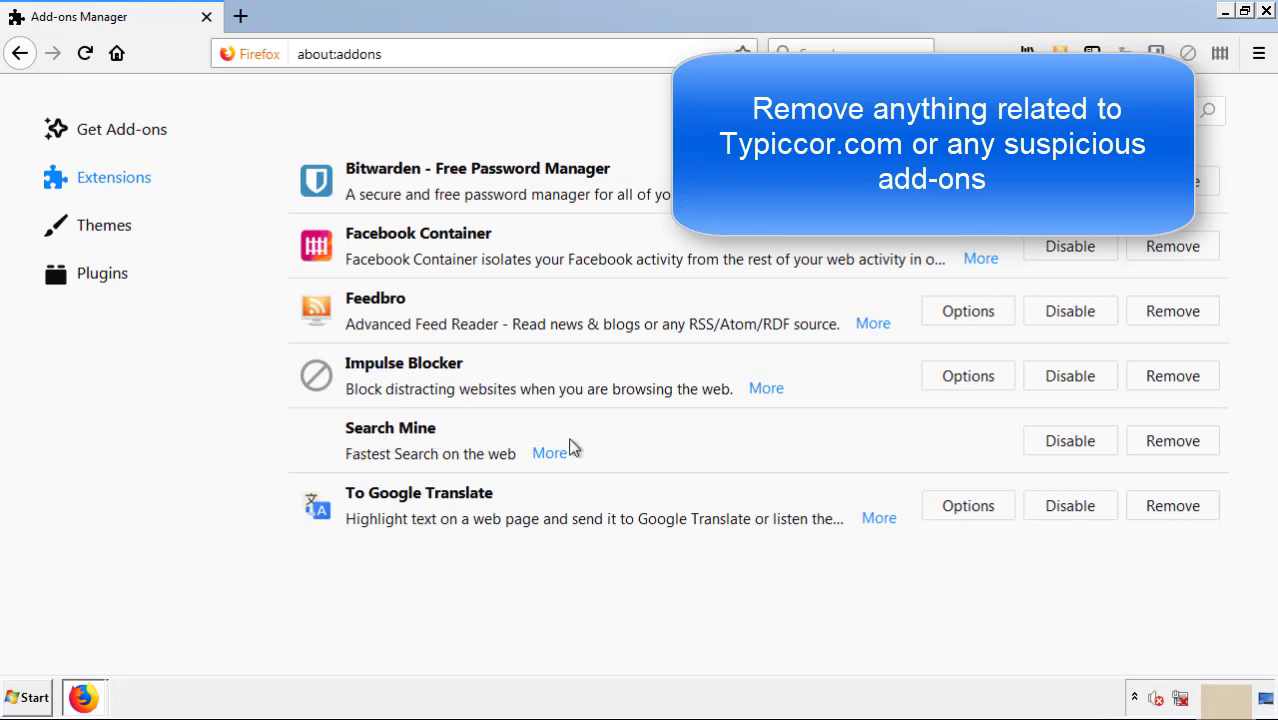
pyautogui.click(1168, 443)
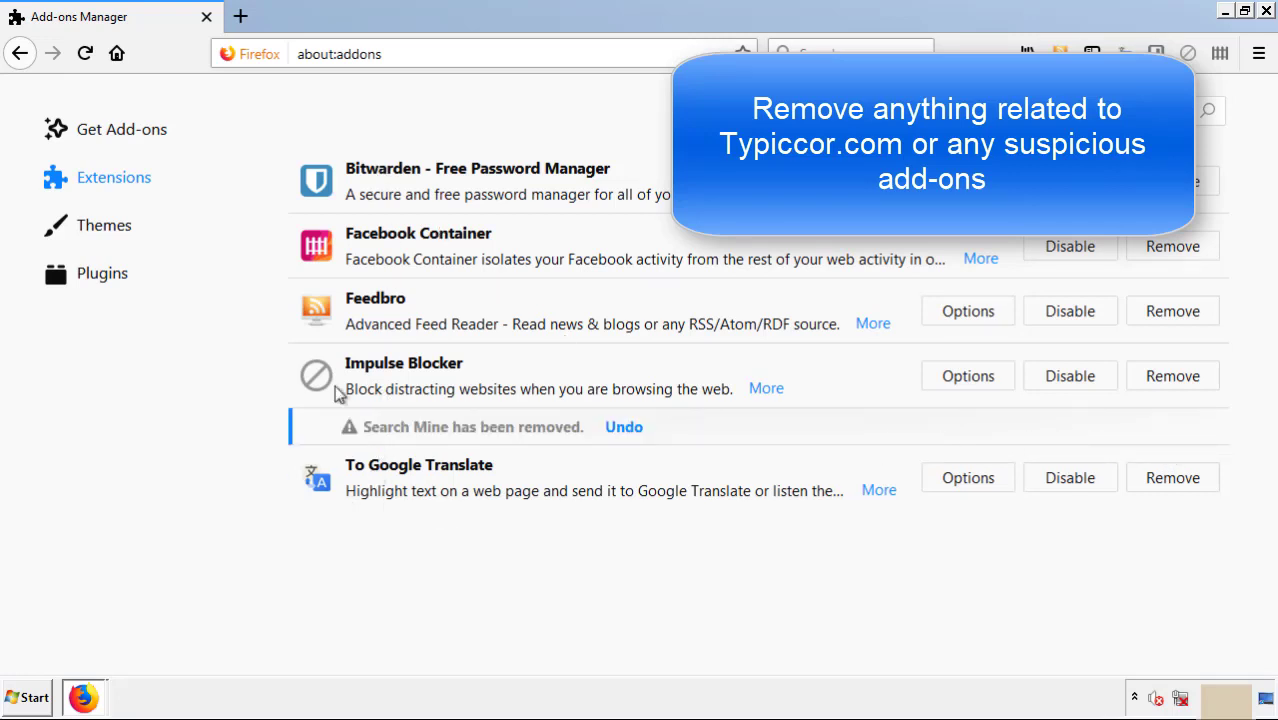
pyautogui.click(1266, 12)
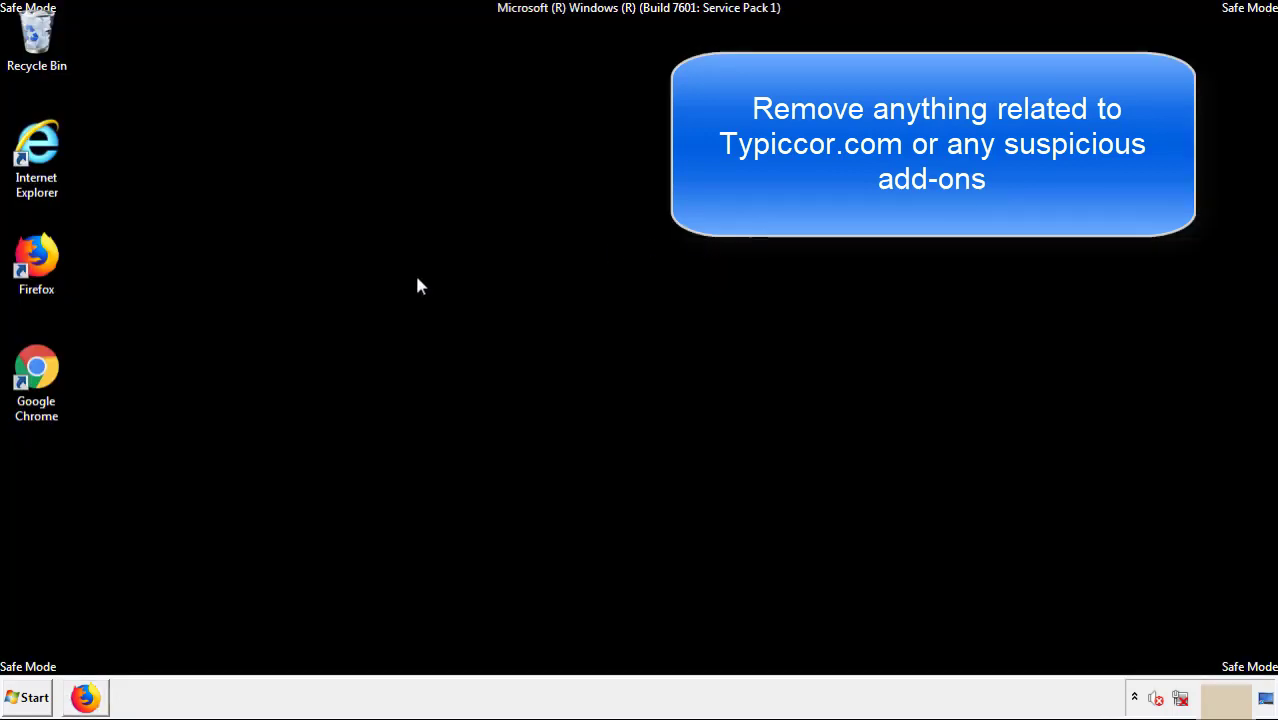
# Remove Search Mine from Chrome's Extensions page, confirm the removal, and close Chrome
pyautogui.doubleClick(35, 389)
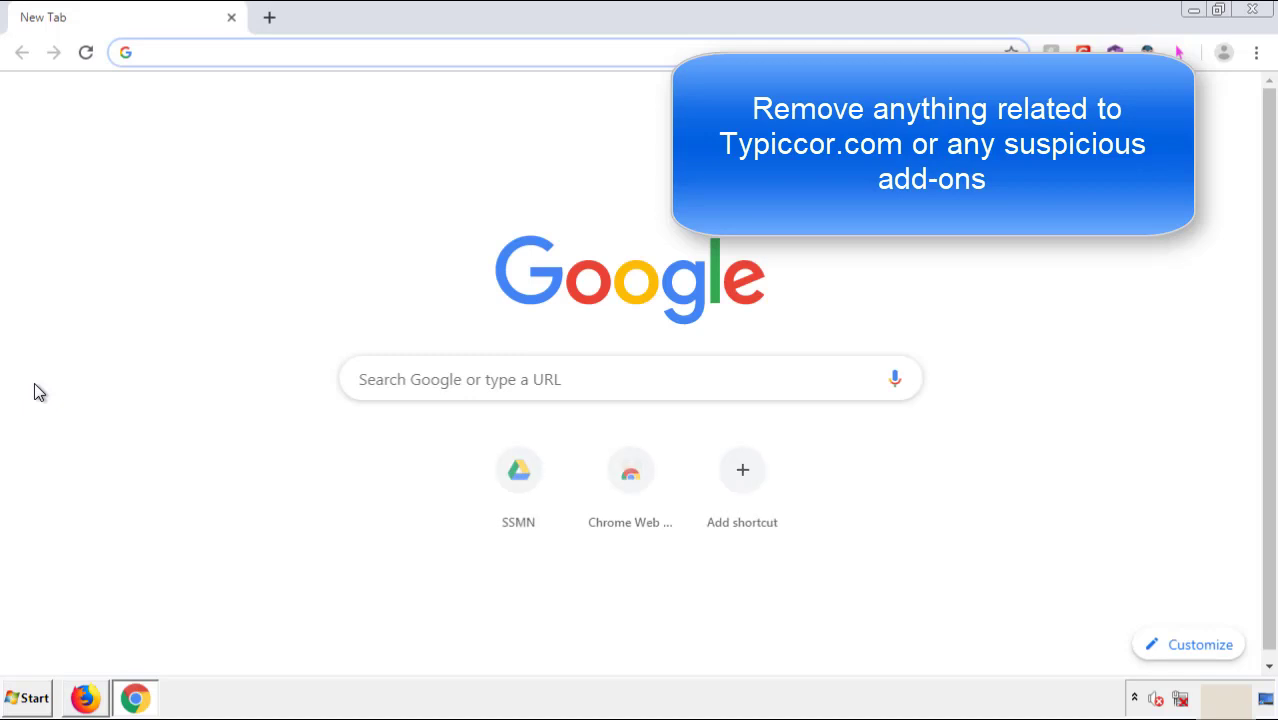
pyautogui.click(1256, 52)
pyautogui.moveTo(1144, 351)
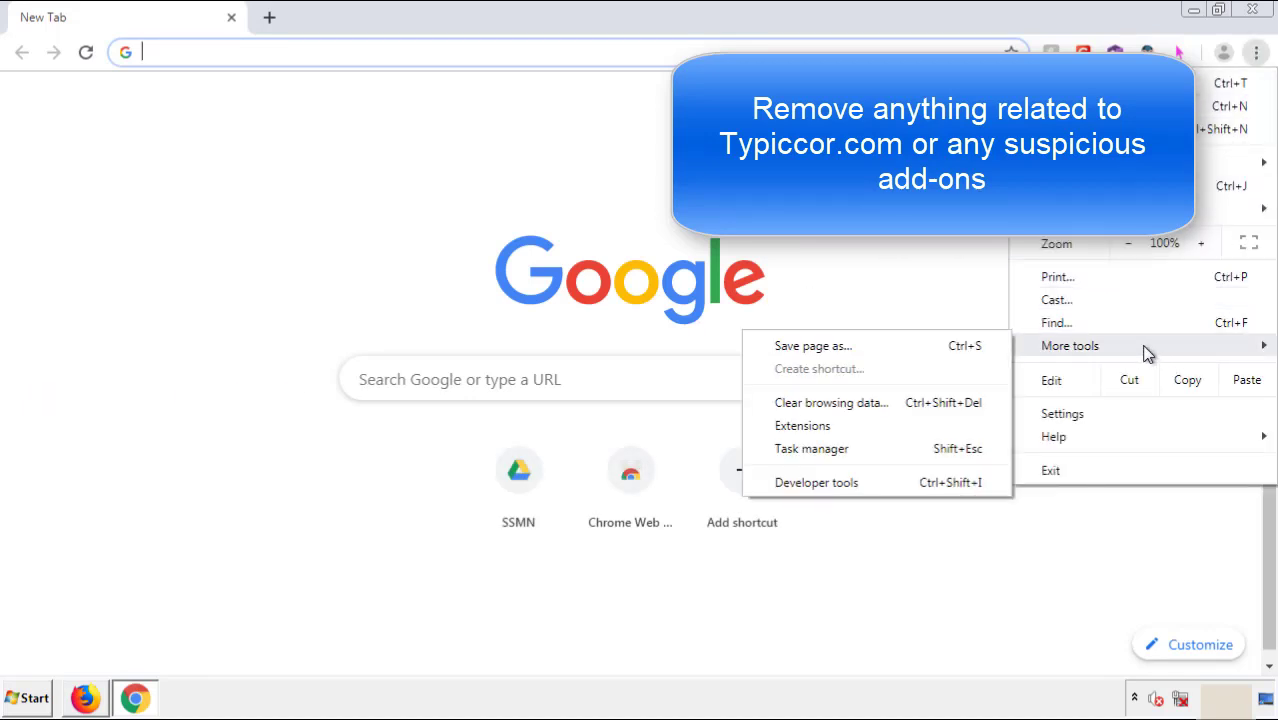
pyautogui.click(818, 425)
pyautogui.scroll(-8, 362, 334)
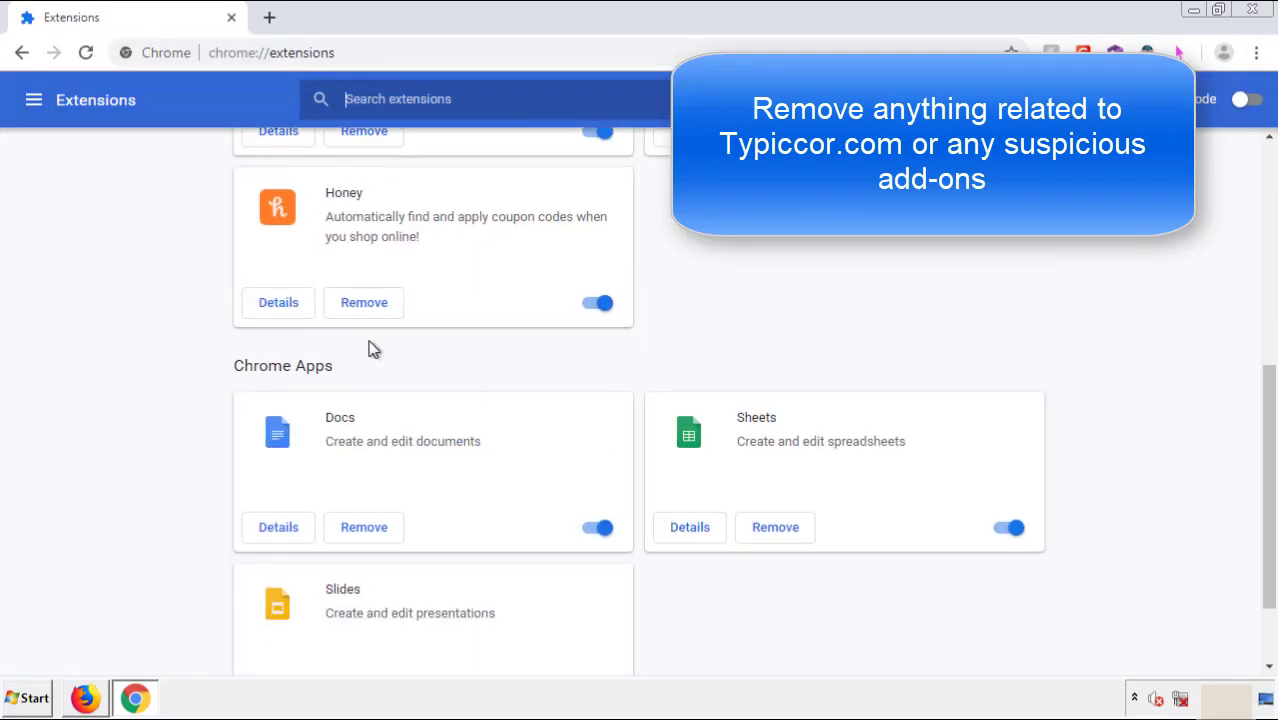
pyautogui.scroll(8, 479, 365)
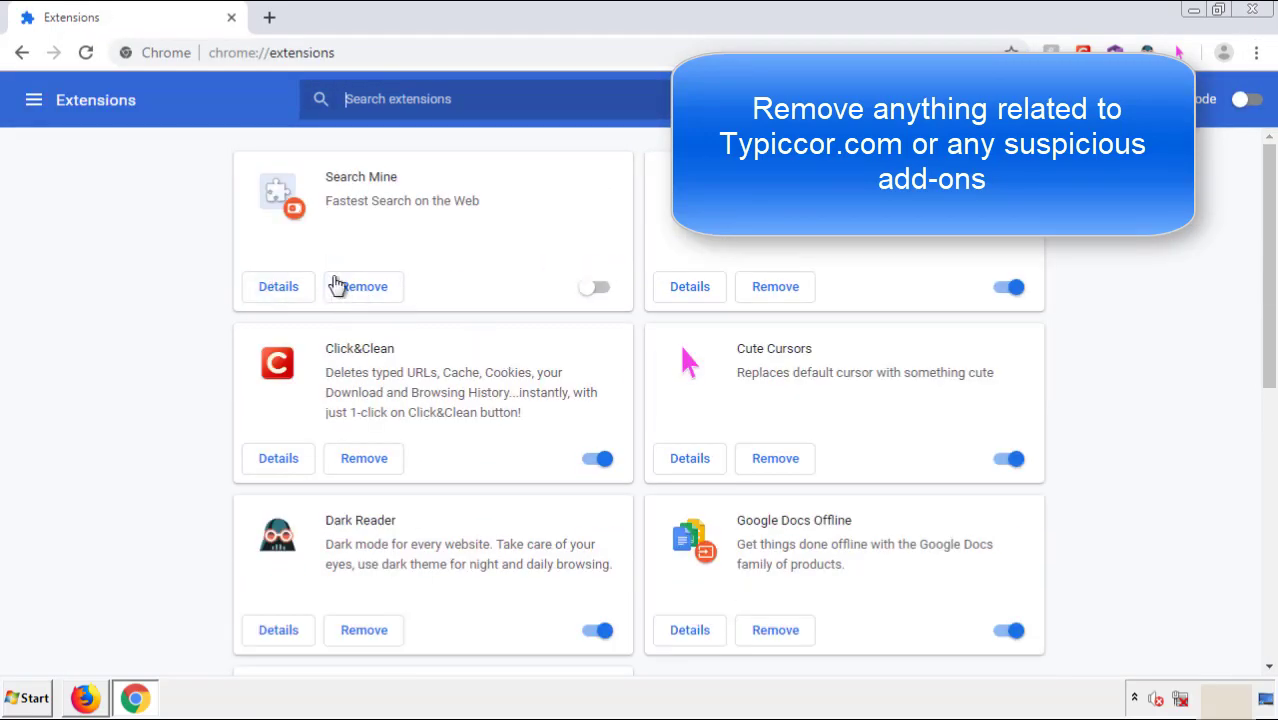
pyautogui.click(362, 292)
pyautogui.press('Return')
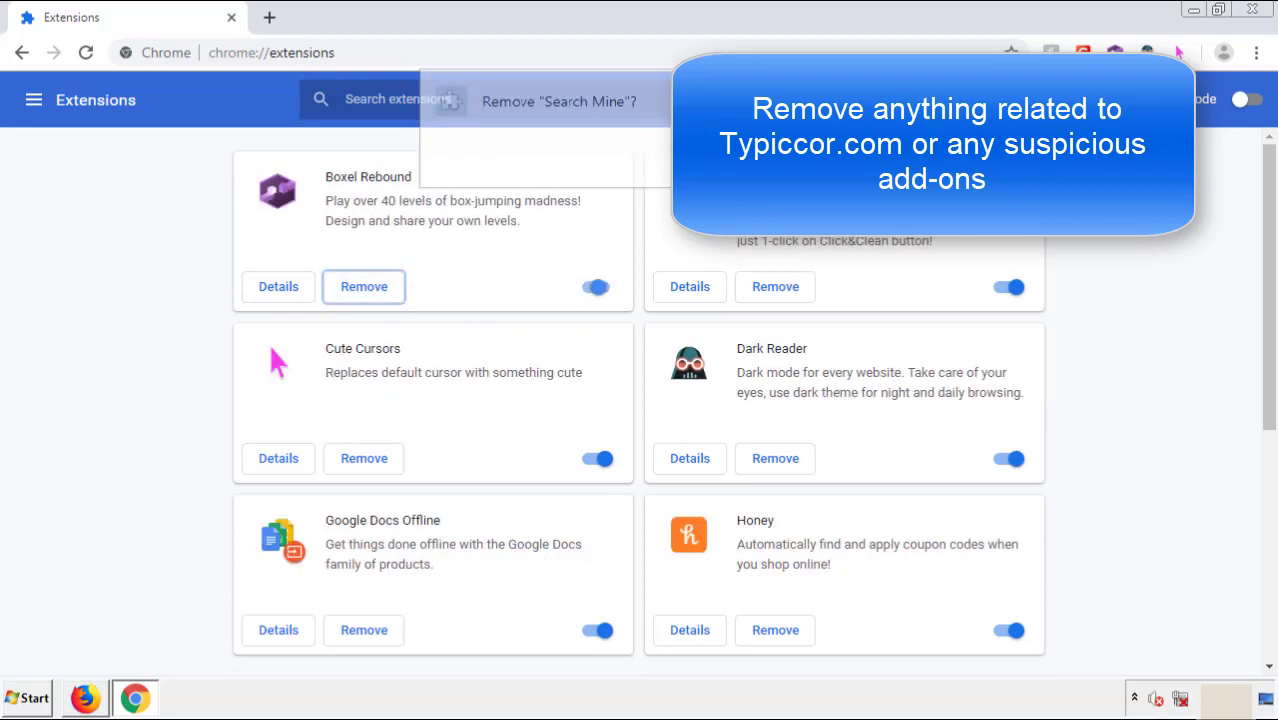
pyautogui.click(1252, 9)
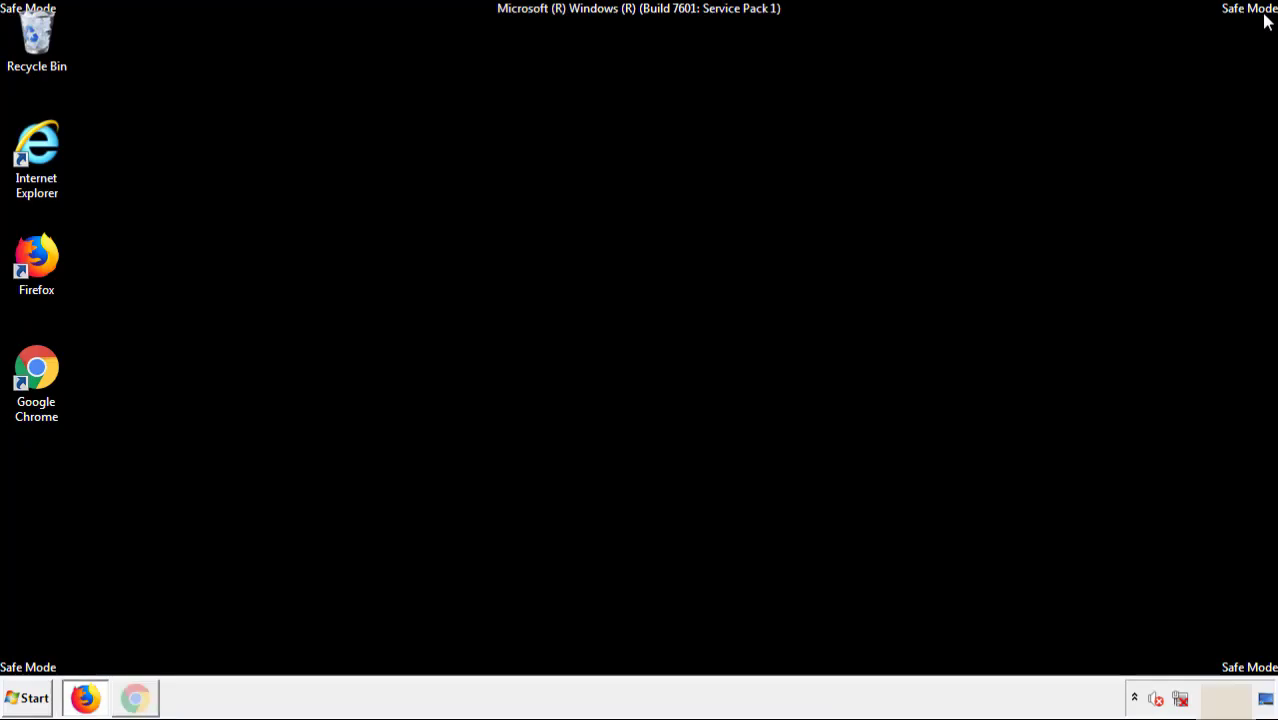
# Restart the computer from the Start menu's Shut down options
pyautogui.click(32, 699)
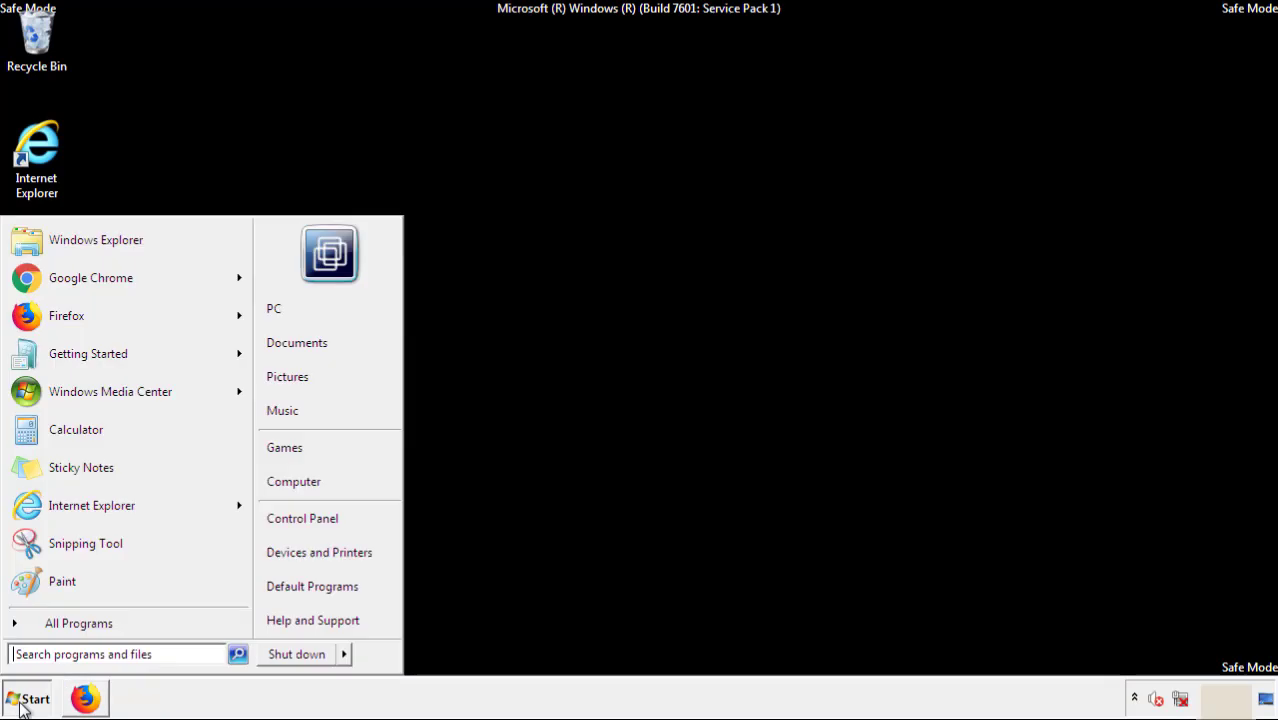
pyautogui.moveTo(346, 658)
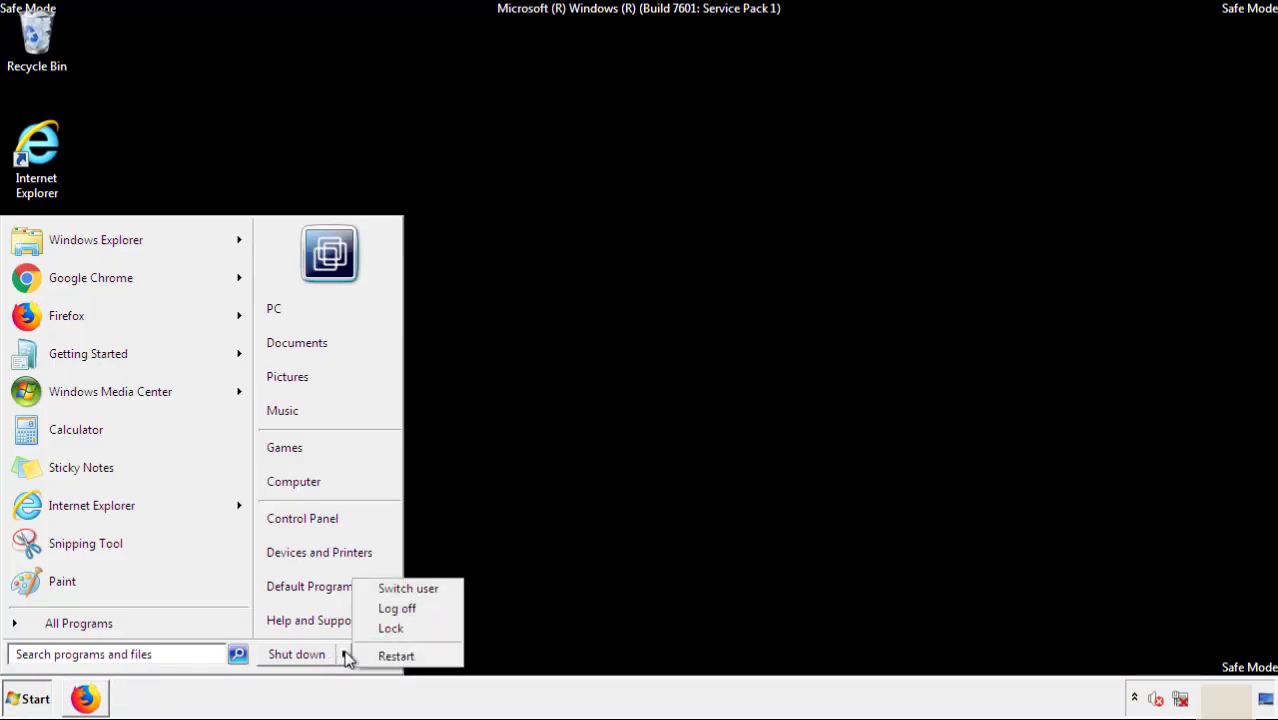
pyautogui.click(398, 656)
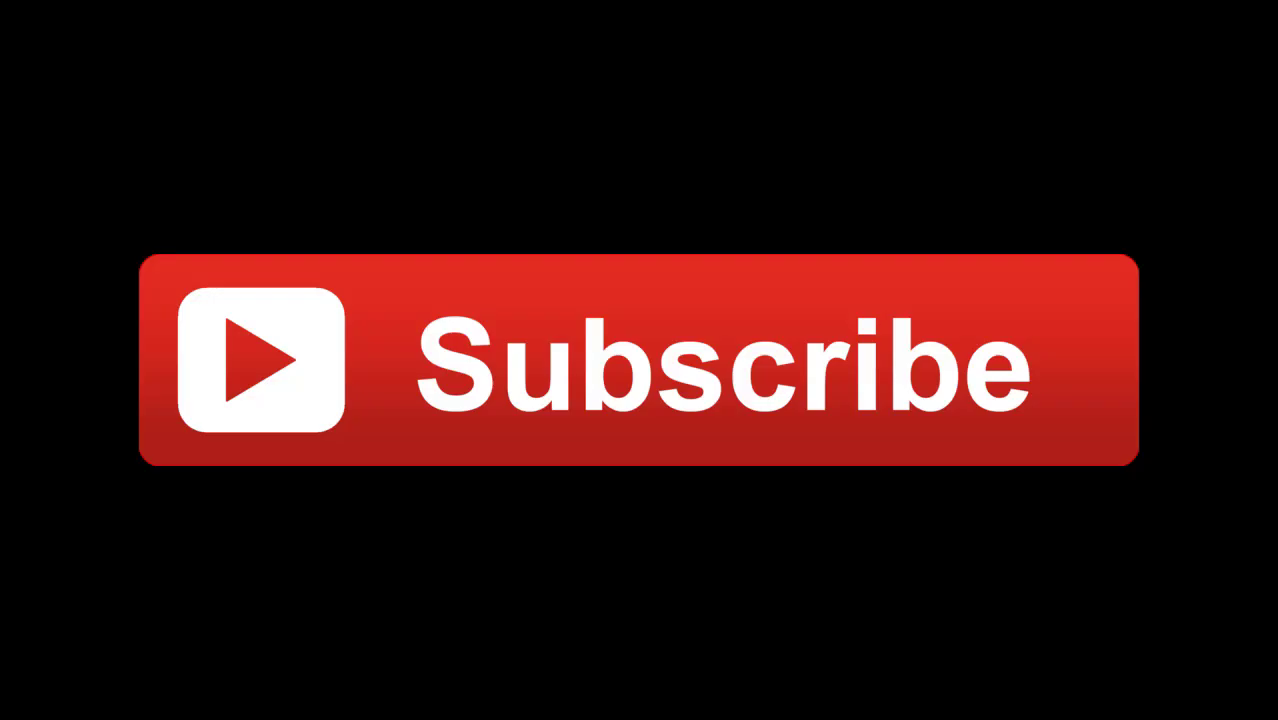